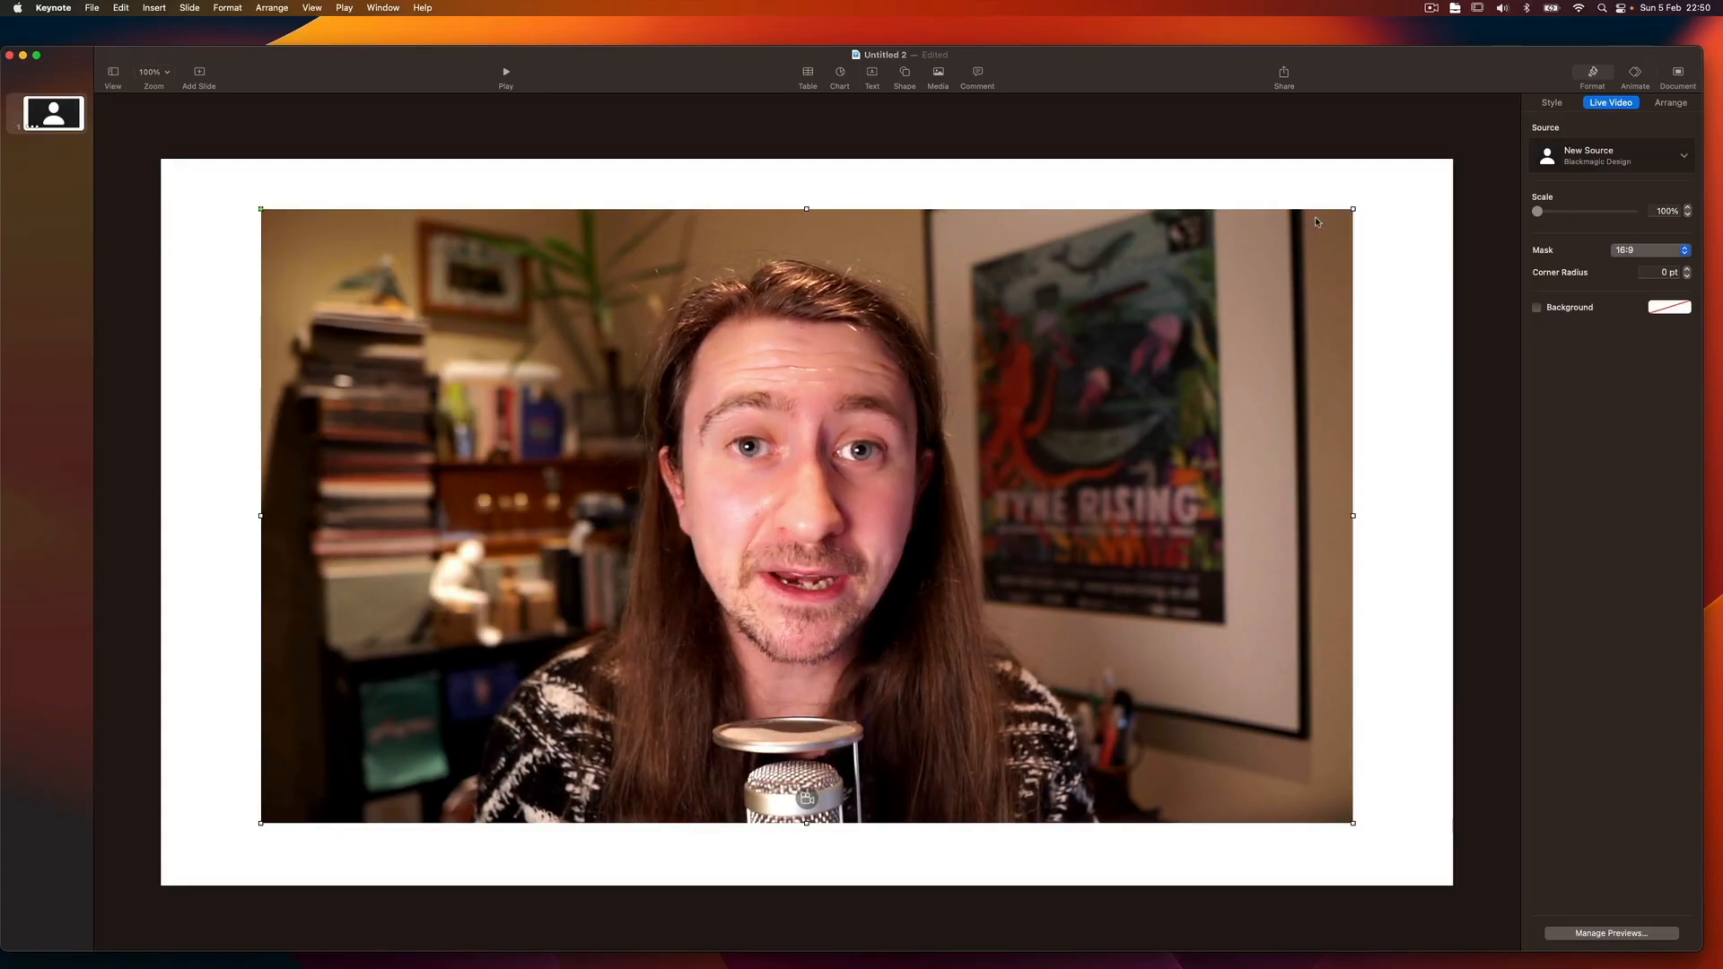
# - Resize the live video on the slide proportionally, keeping its lower-left corner in place
pyautogui.moveTo(1353, 210); pyautogui.dragTo(1070, 368)
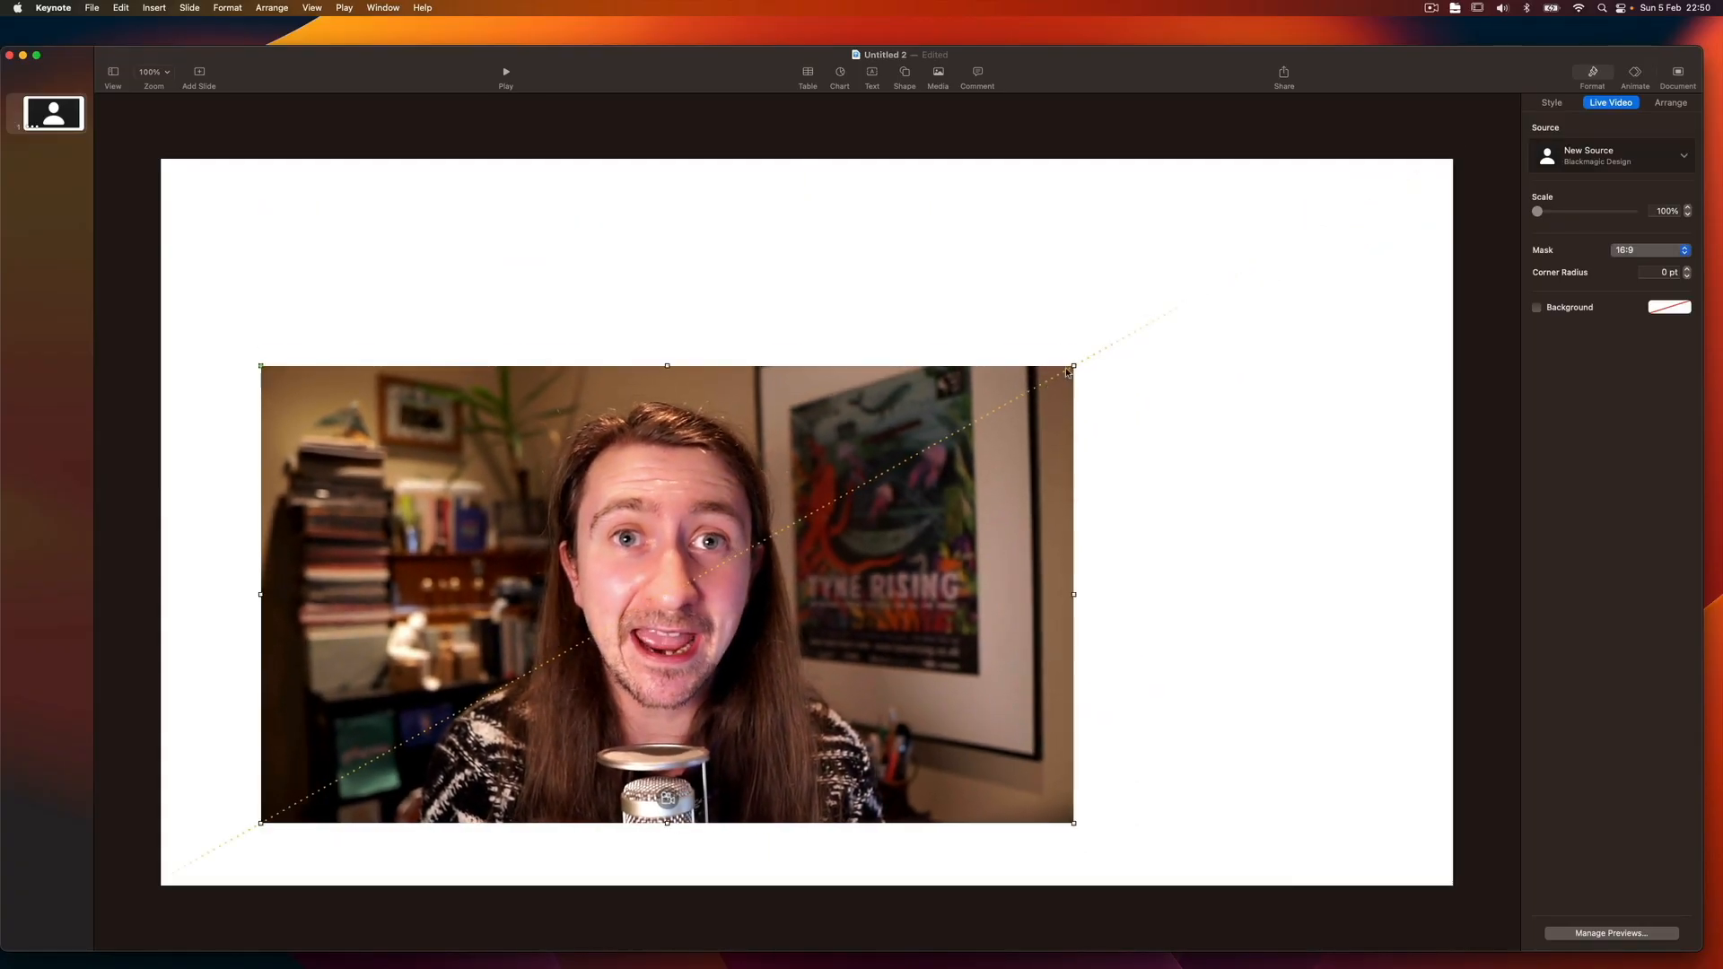
pyautogui.moveTo(920, 474); pyautogui.dragTo(1063, 369)
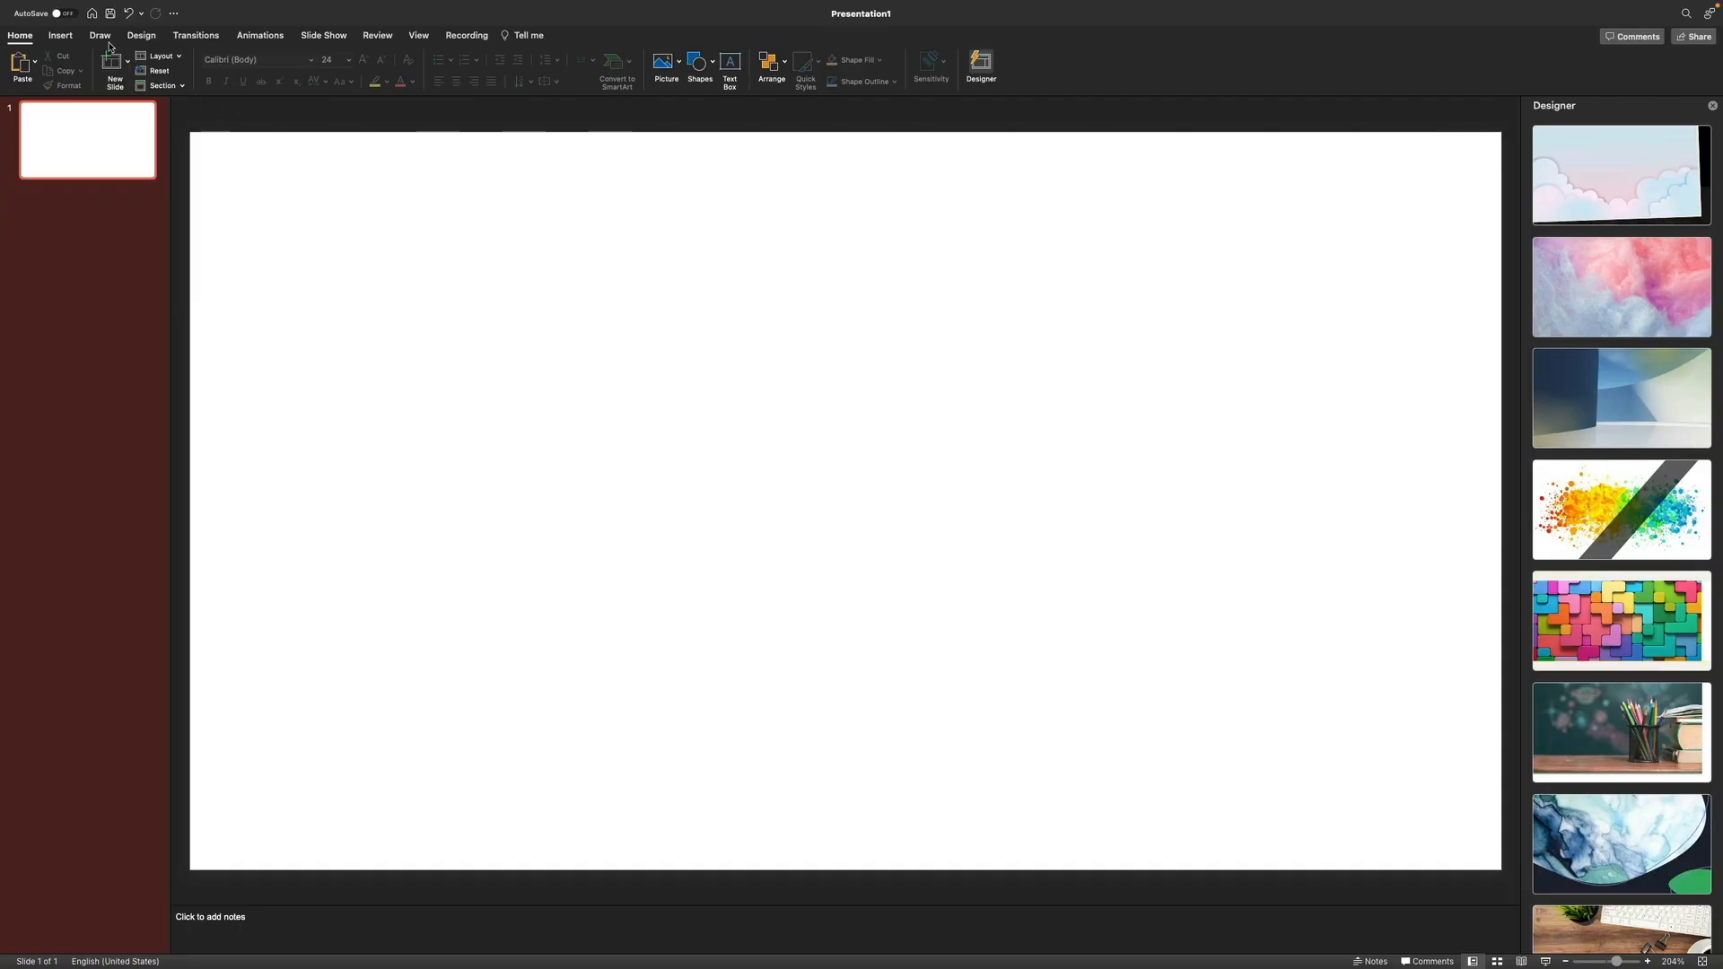
# - Switch to PowerPoint, insert a Cameo camera feed on the blank slide and position it near the slide's lower-right corner
pyautogui.click(61, 43)
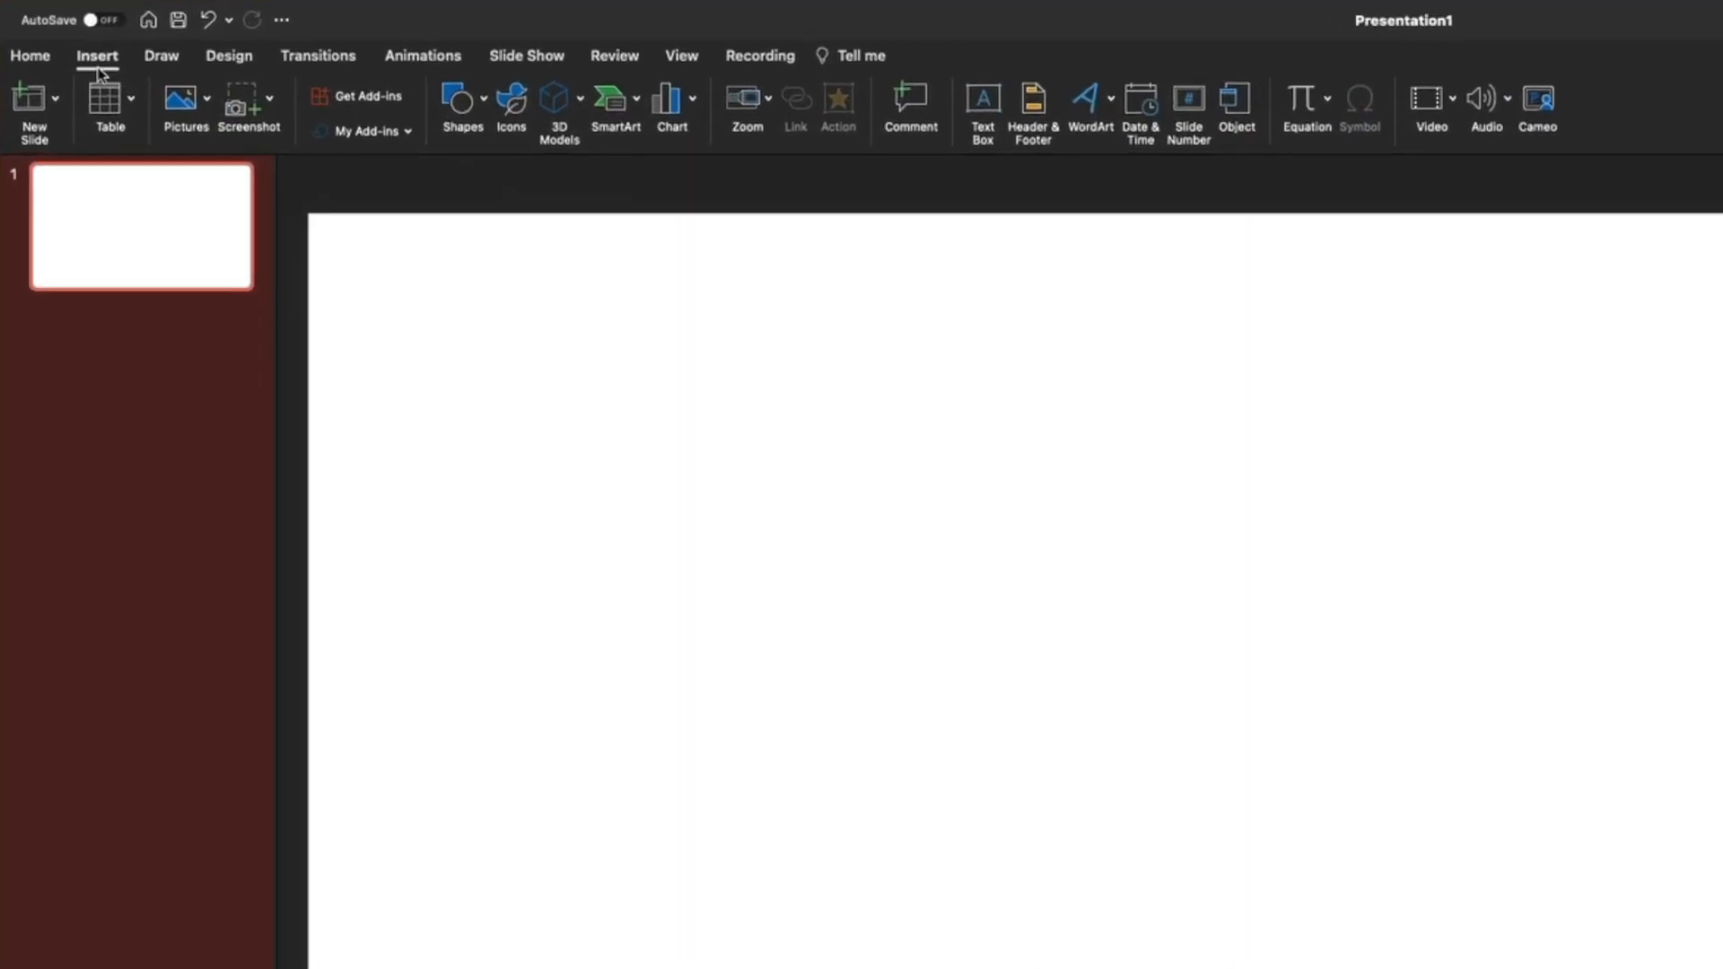
pyautogui.click(1544, 104)
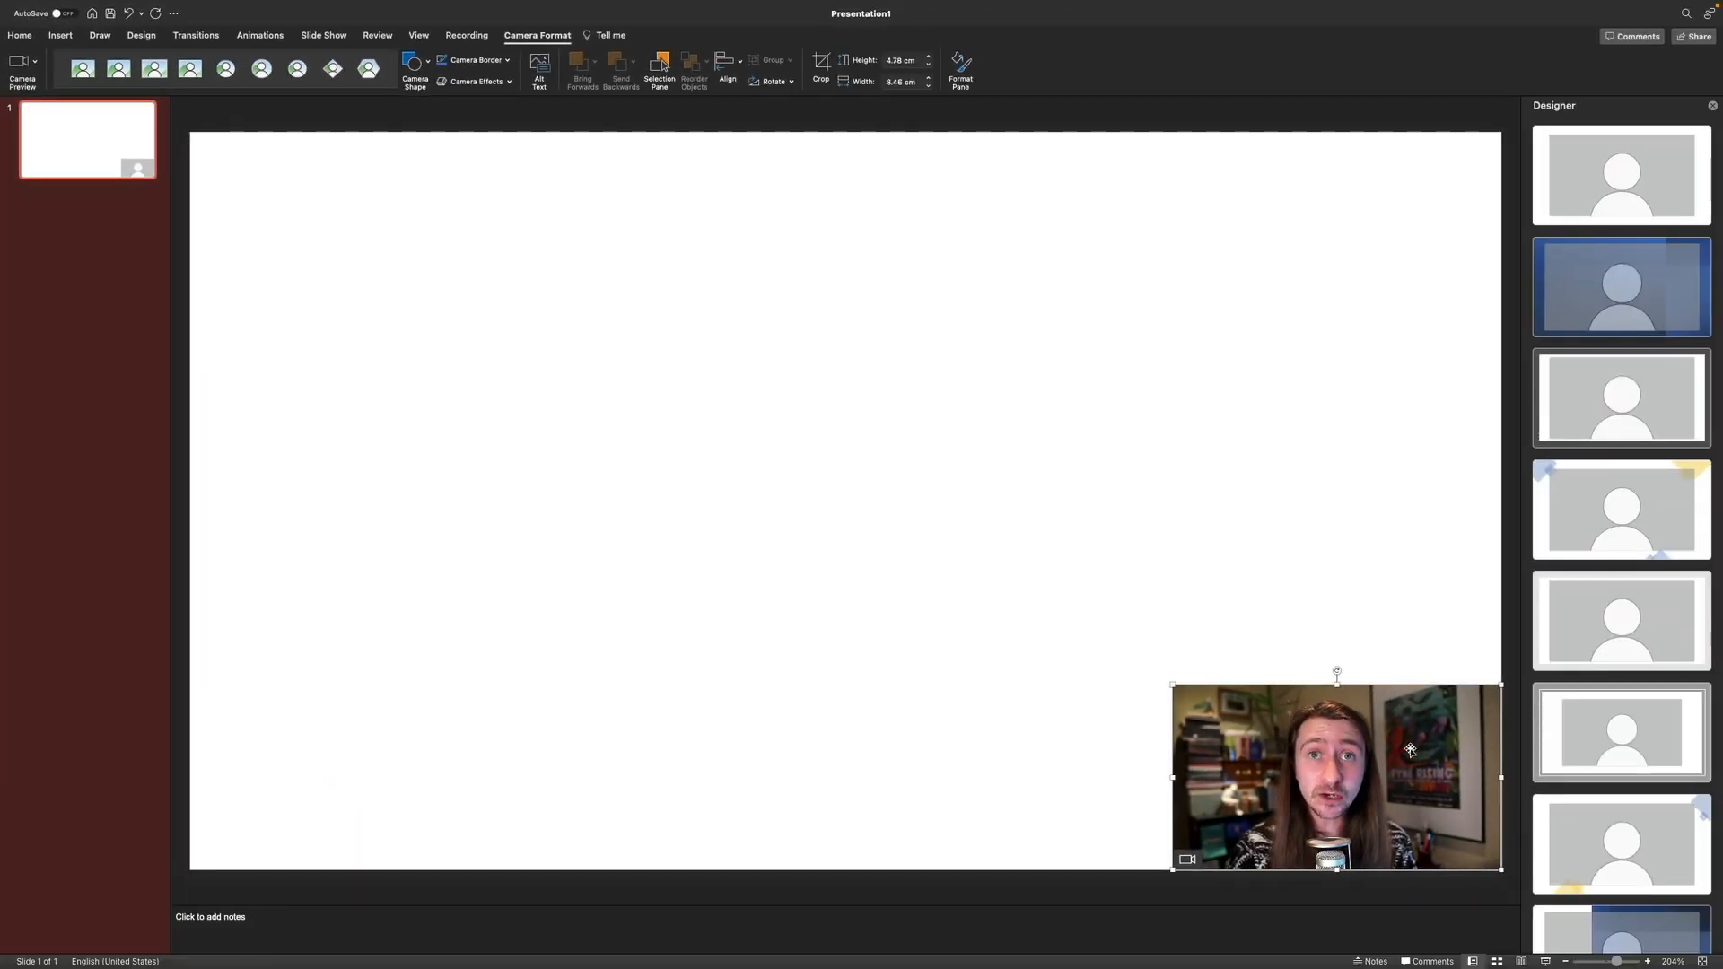
pyautogui.moveTo(1411, 772); pyautogui.dragTo(1400, 699)
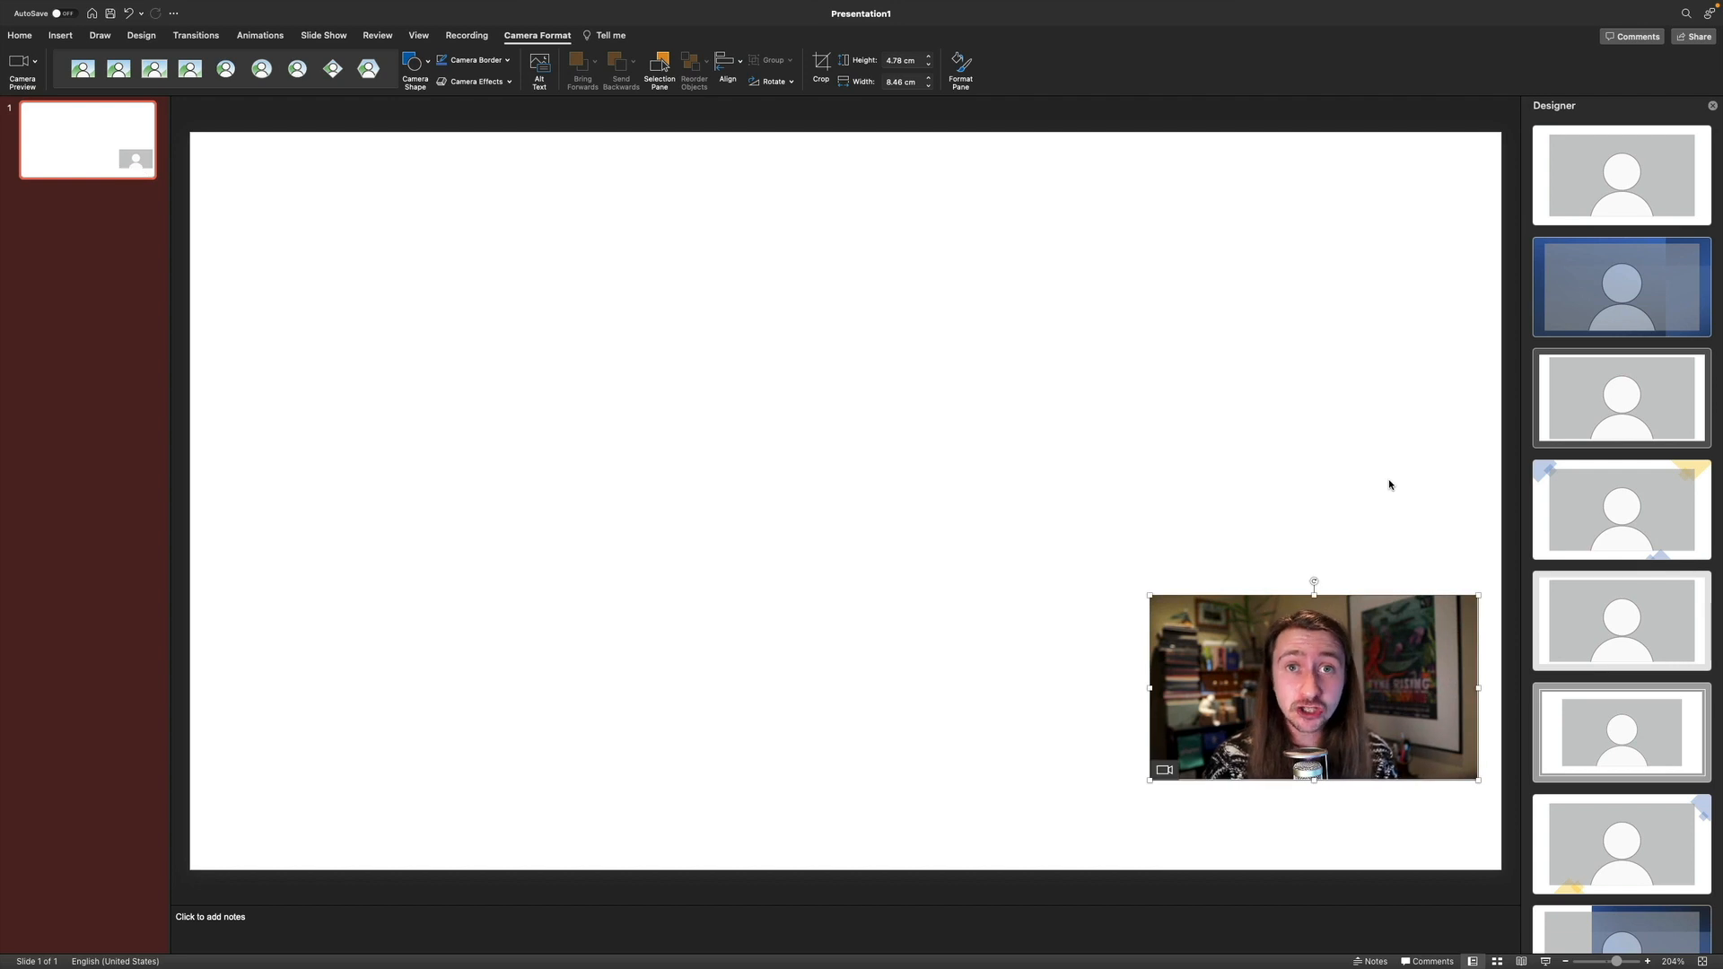
pyautogui.moveTo(1384, 686); pyautogui.dragTo(1401, 758)
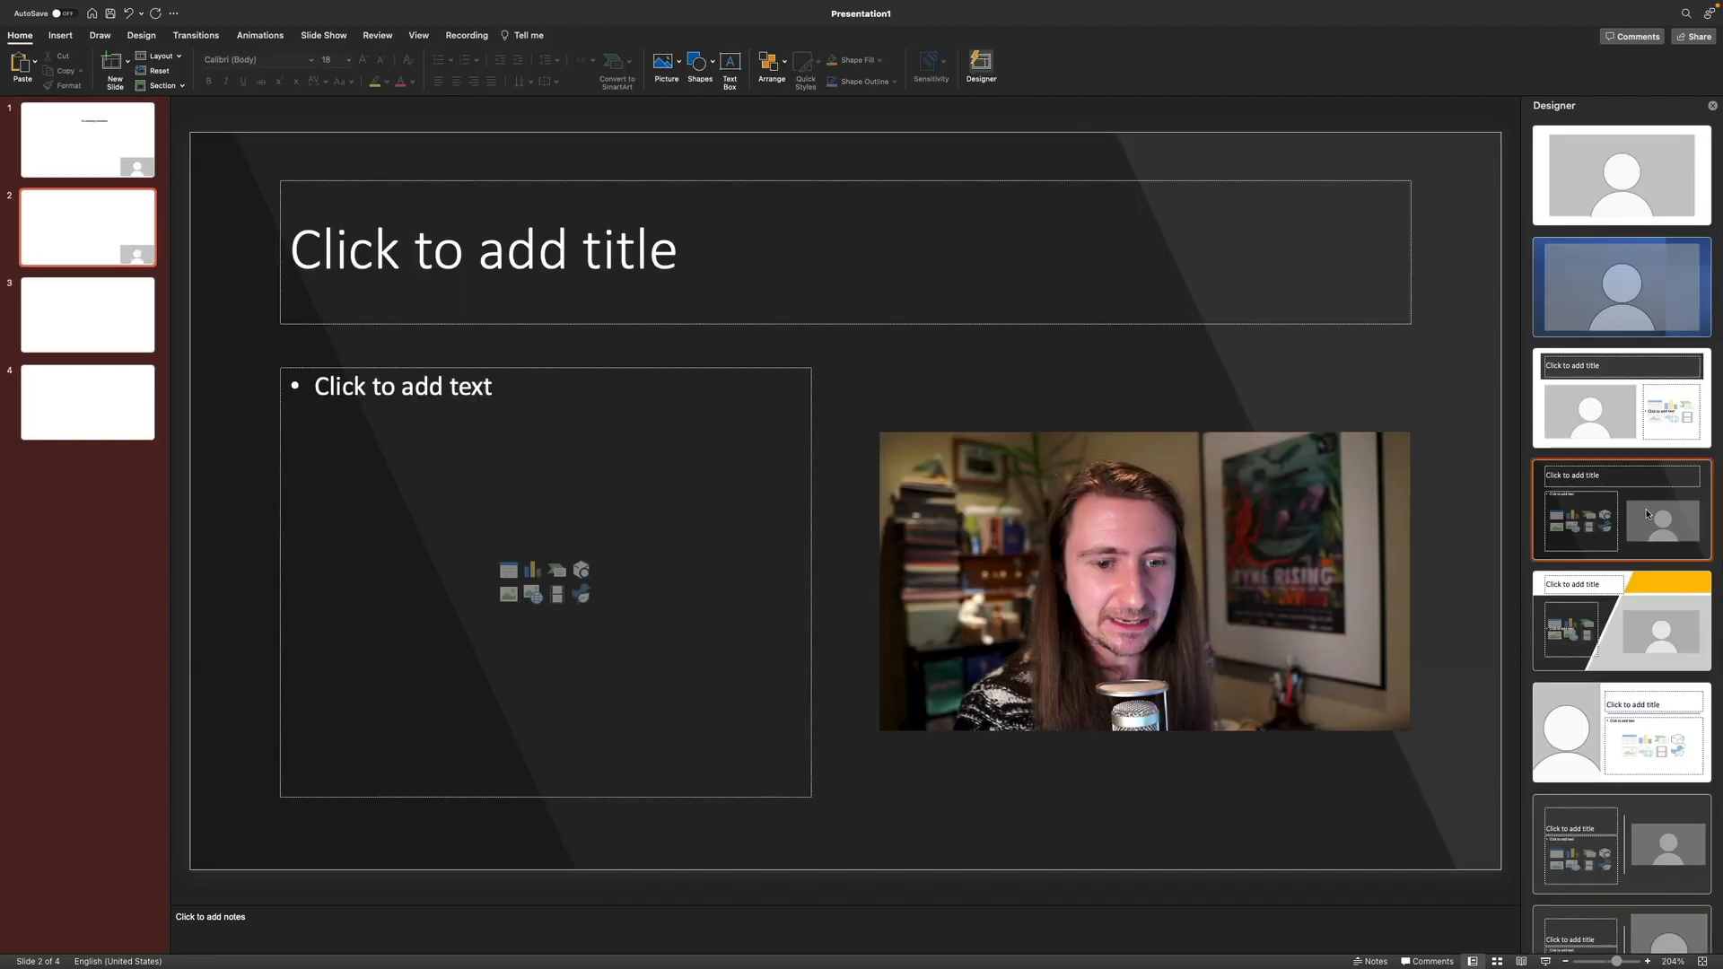
# - Try several Designer ideas on slide 2, ending with the dark grey layout with a vertical line beside the camera feed
pyautogui.click(1635, 513)
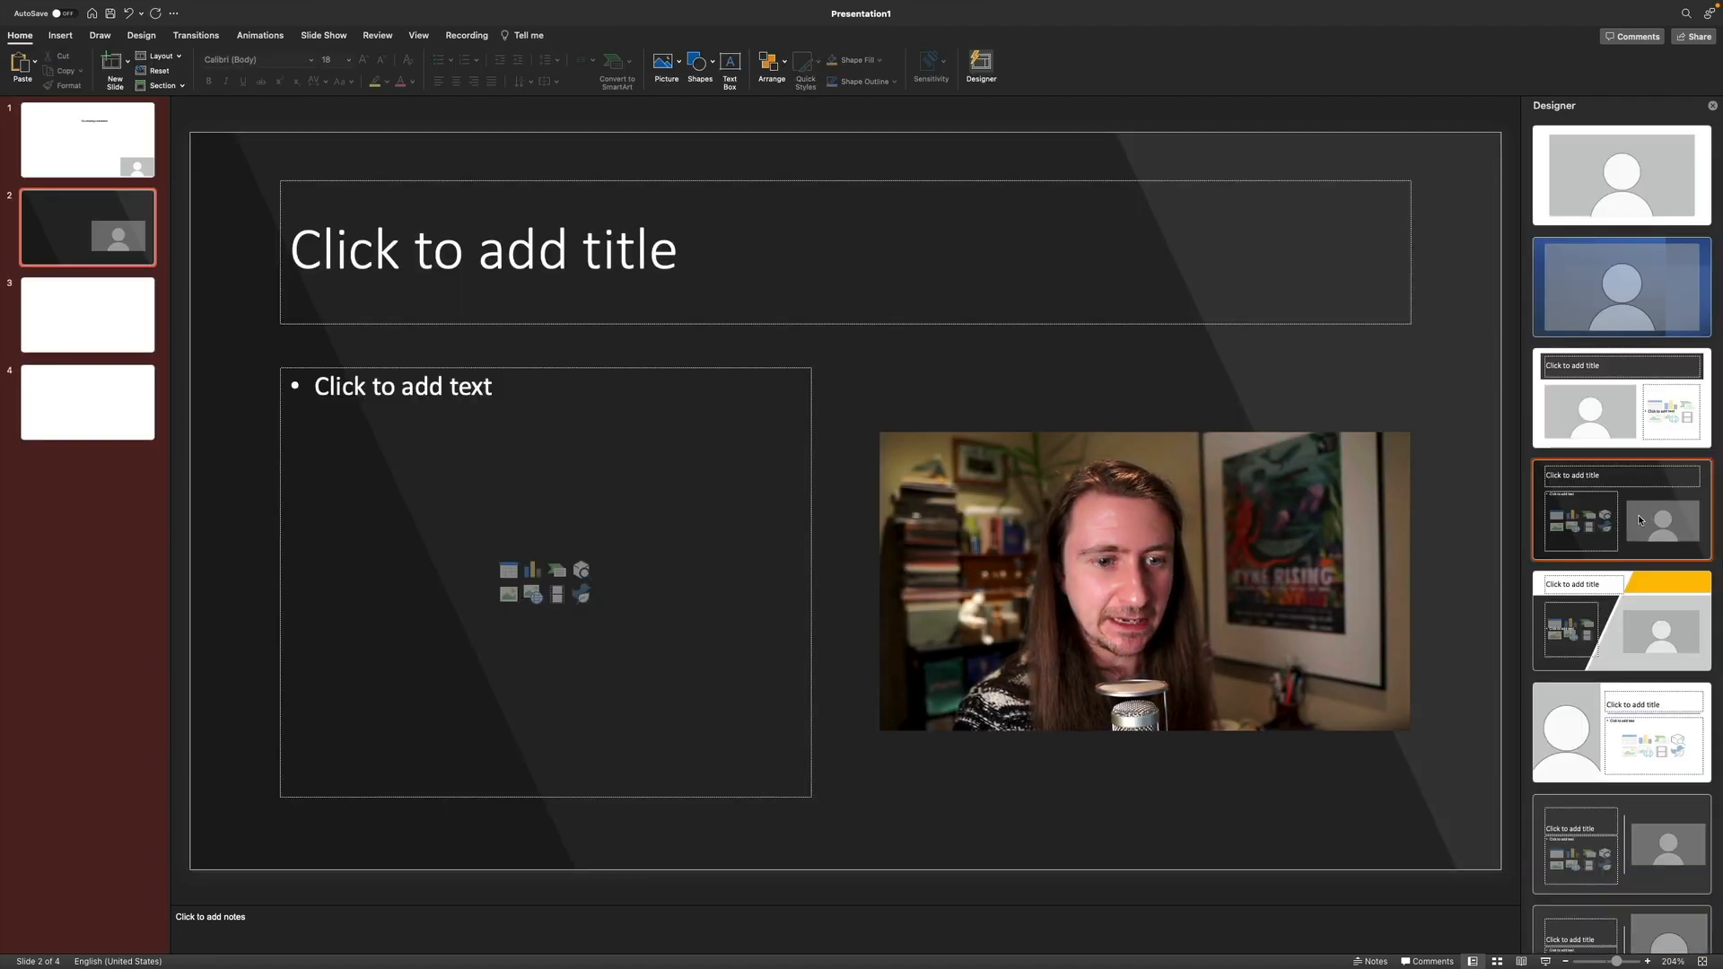
pyautogui.click(1676, 642)
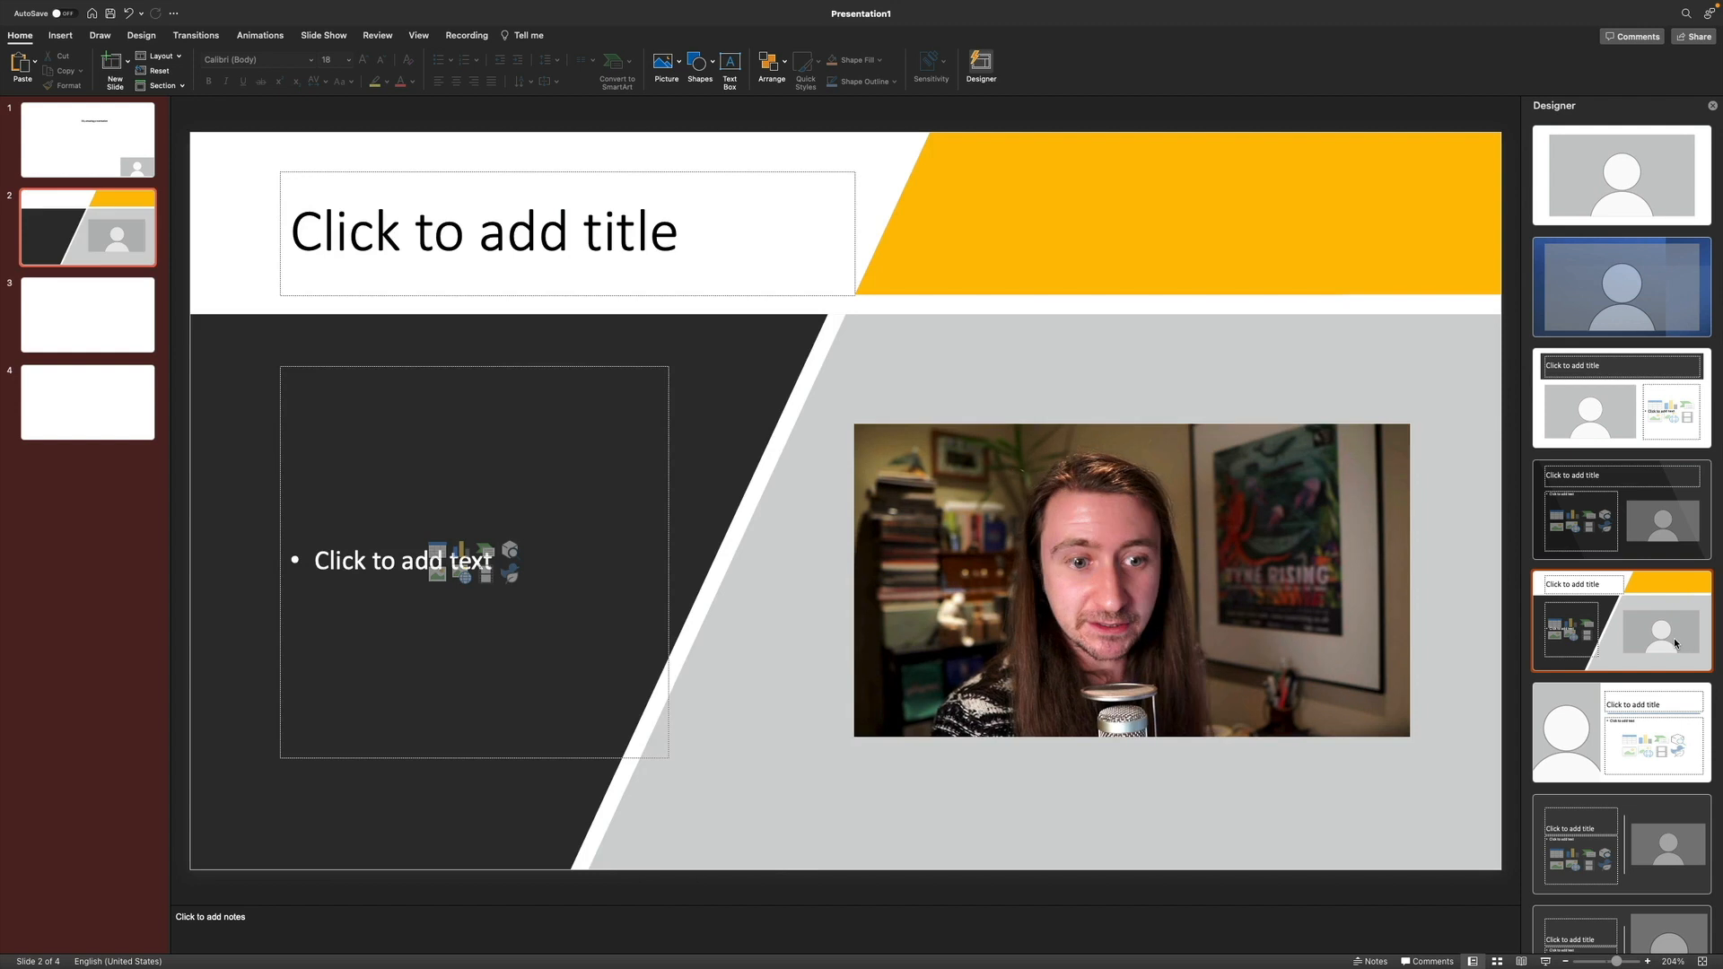
pyautogui.scroll(-3, 1610, 525)
pyautogui.scroll(-2, 1609, 526)
pyautogui.click(1610, 526)
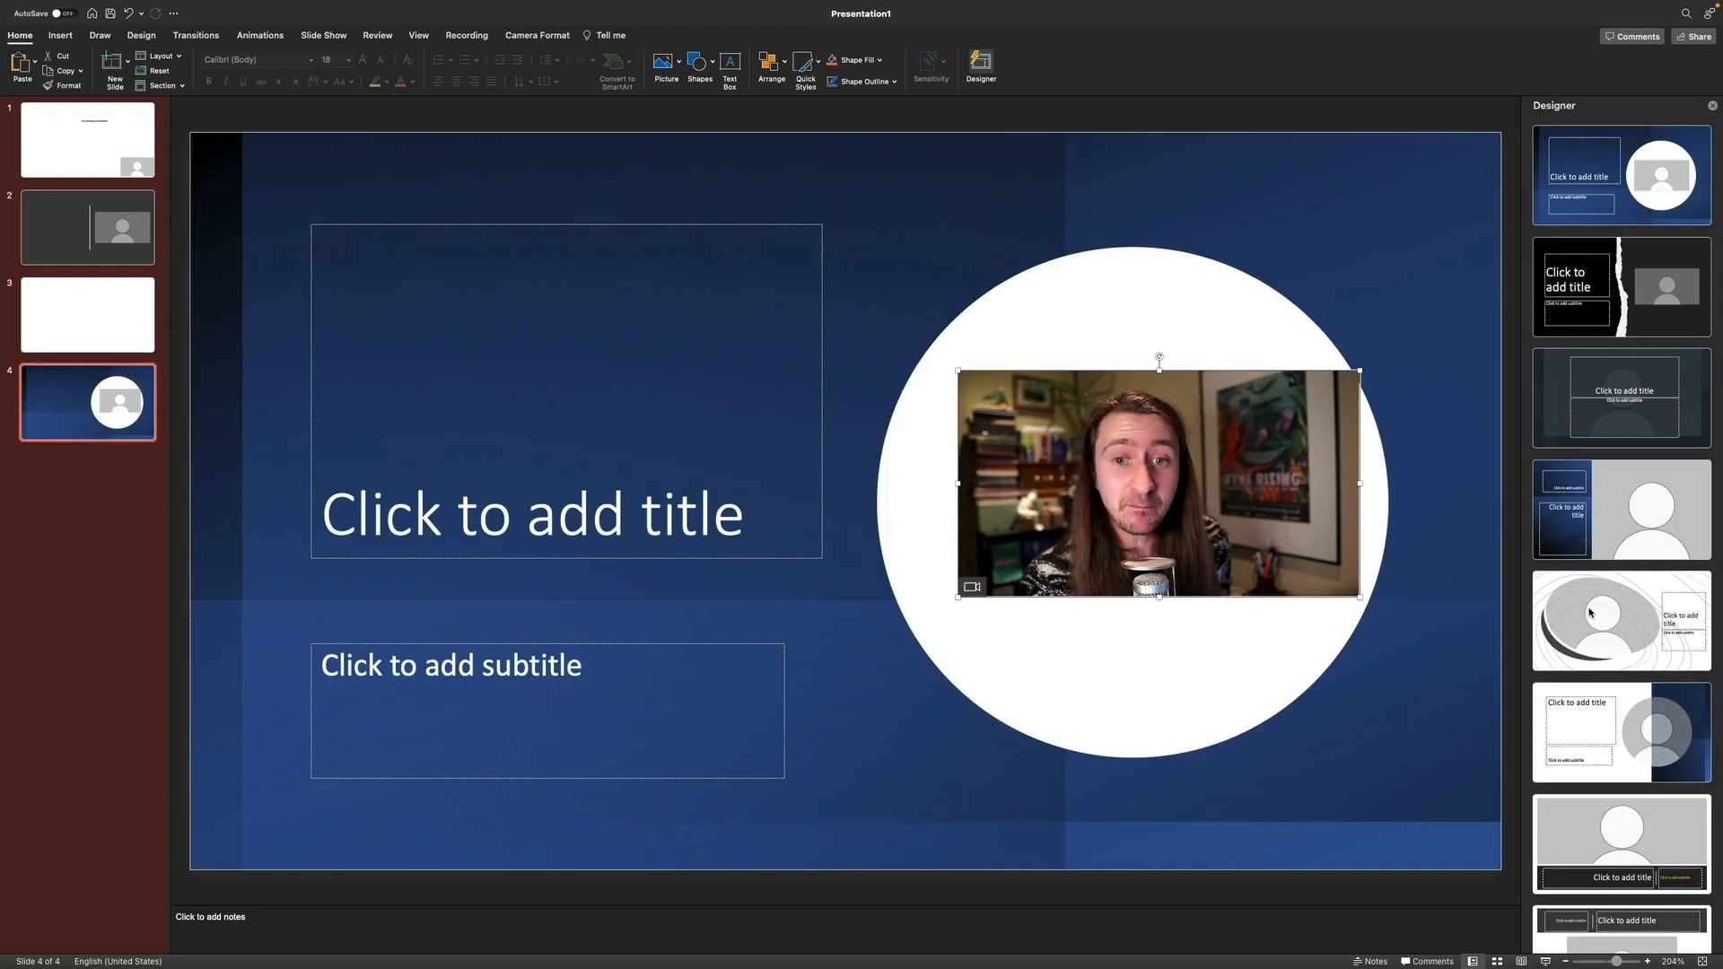
# - Try the oval camera, wide camera with title bar, and circular camera design ideas on slide 4
pyautogui.click(1605, 605)
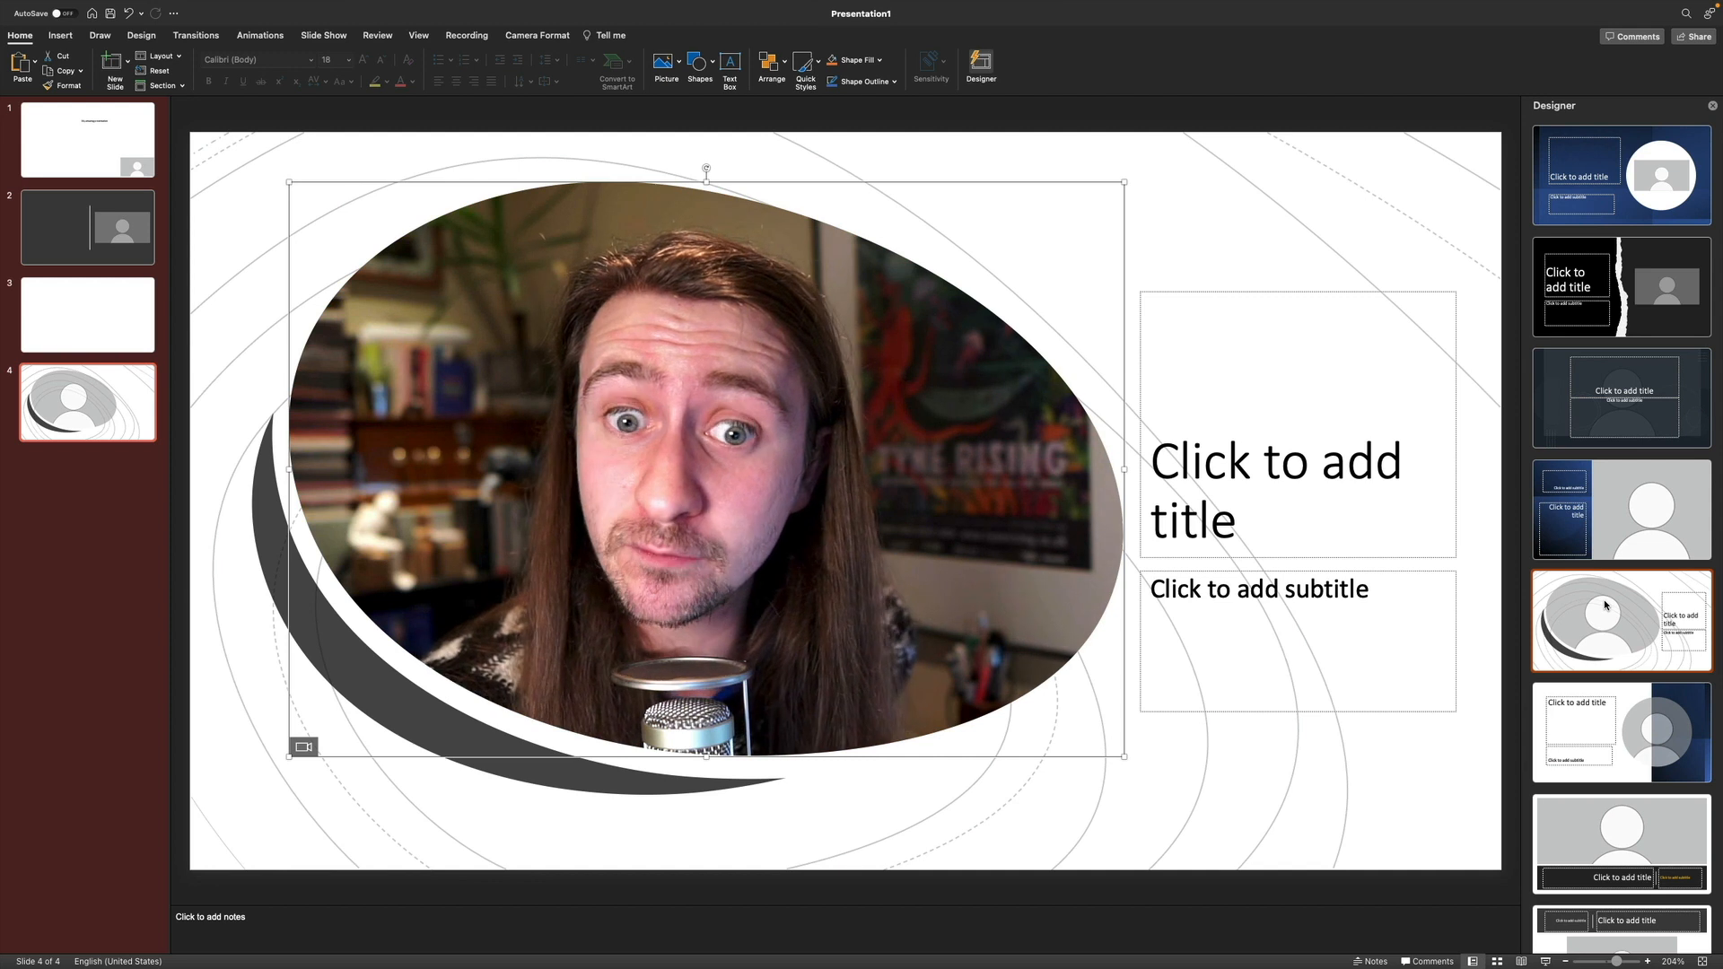
pyautogui.scroll(-3, 1633, 574)
pyautogui.scroll(-2, 1644, 538)
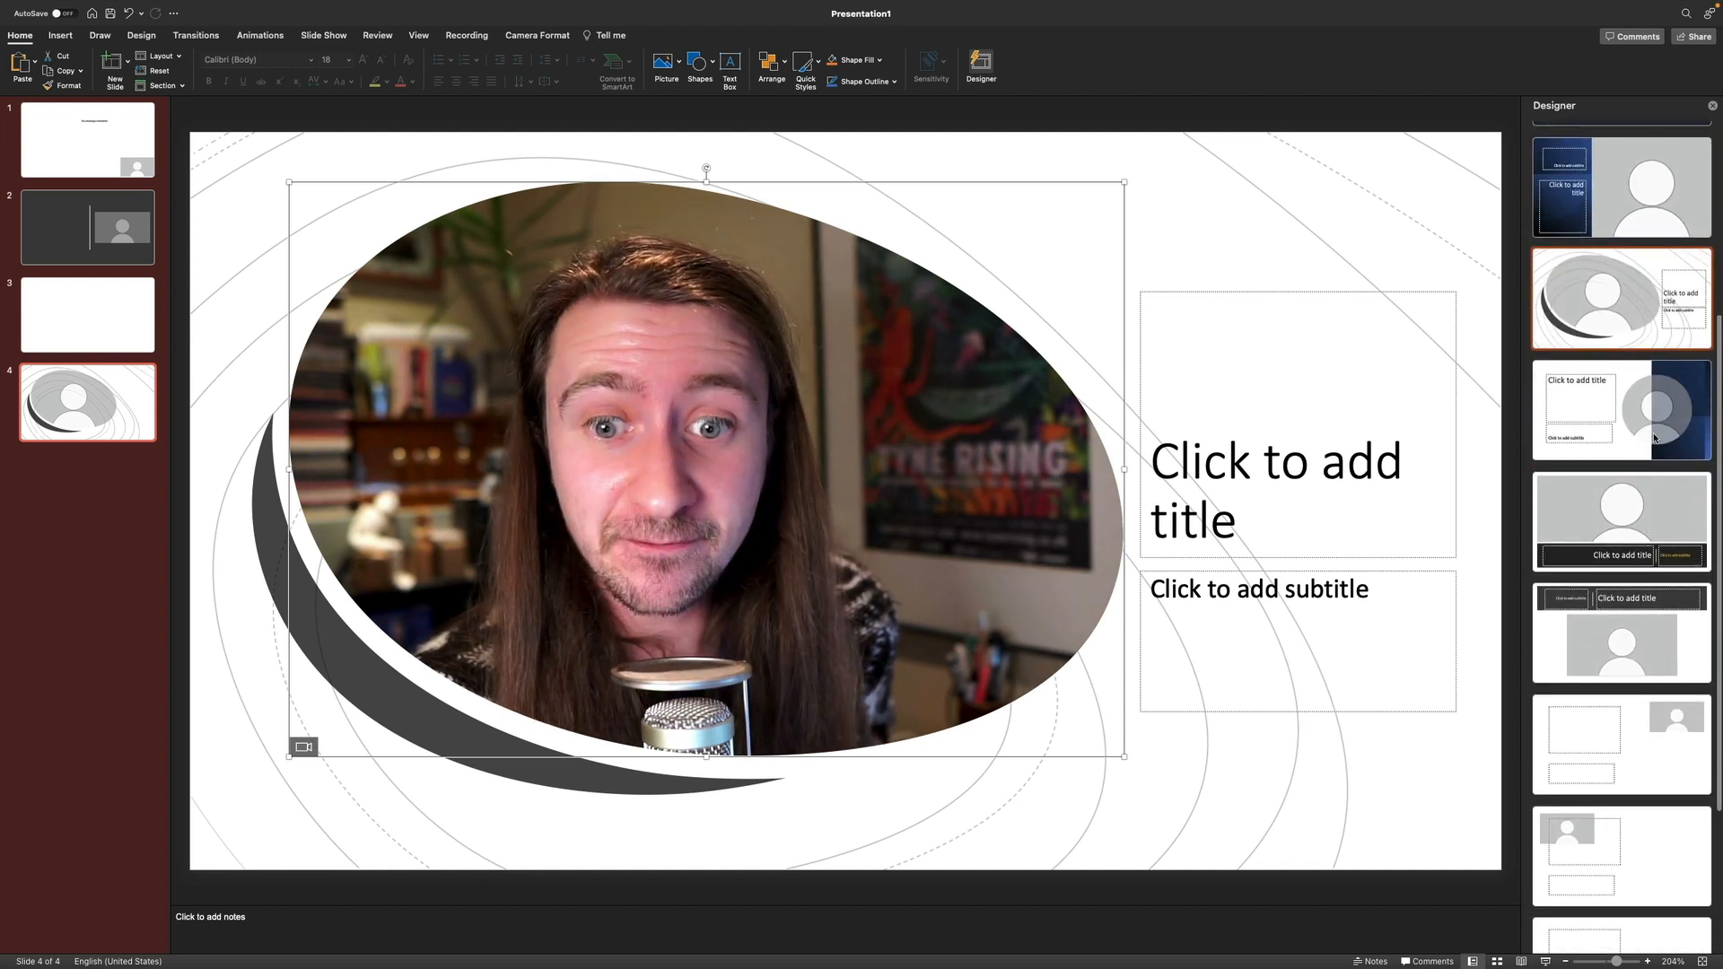
pyautogui.click(1631, 525)
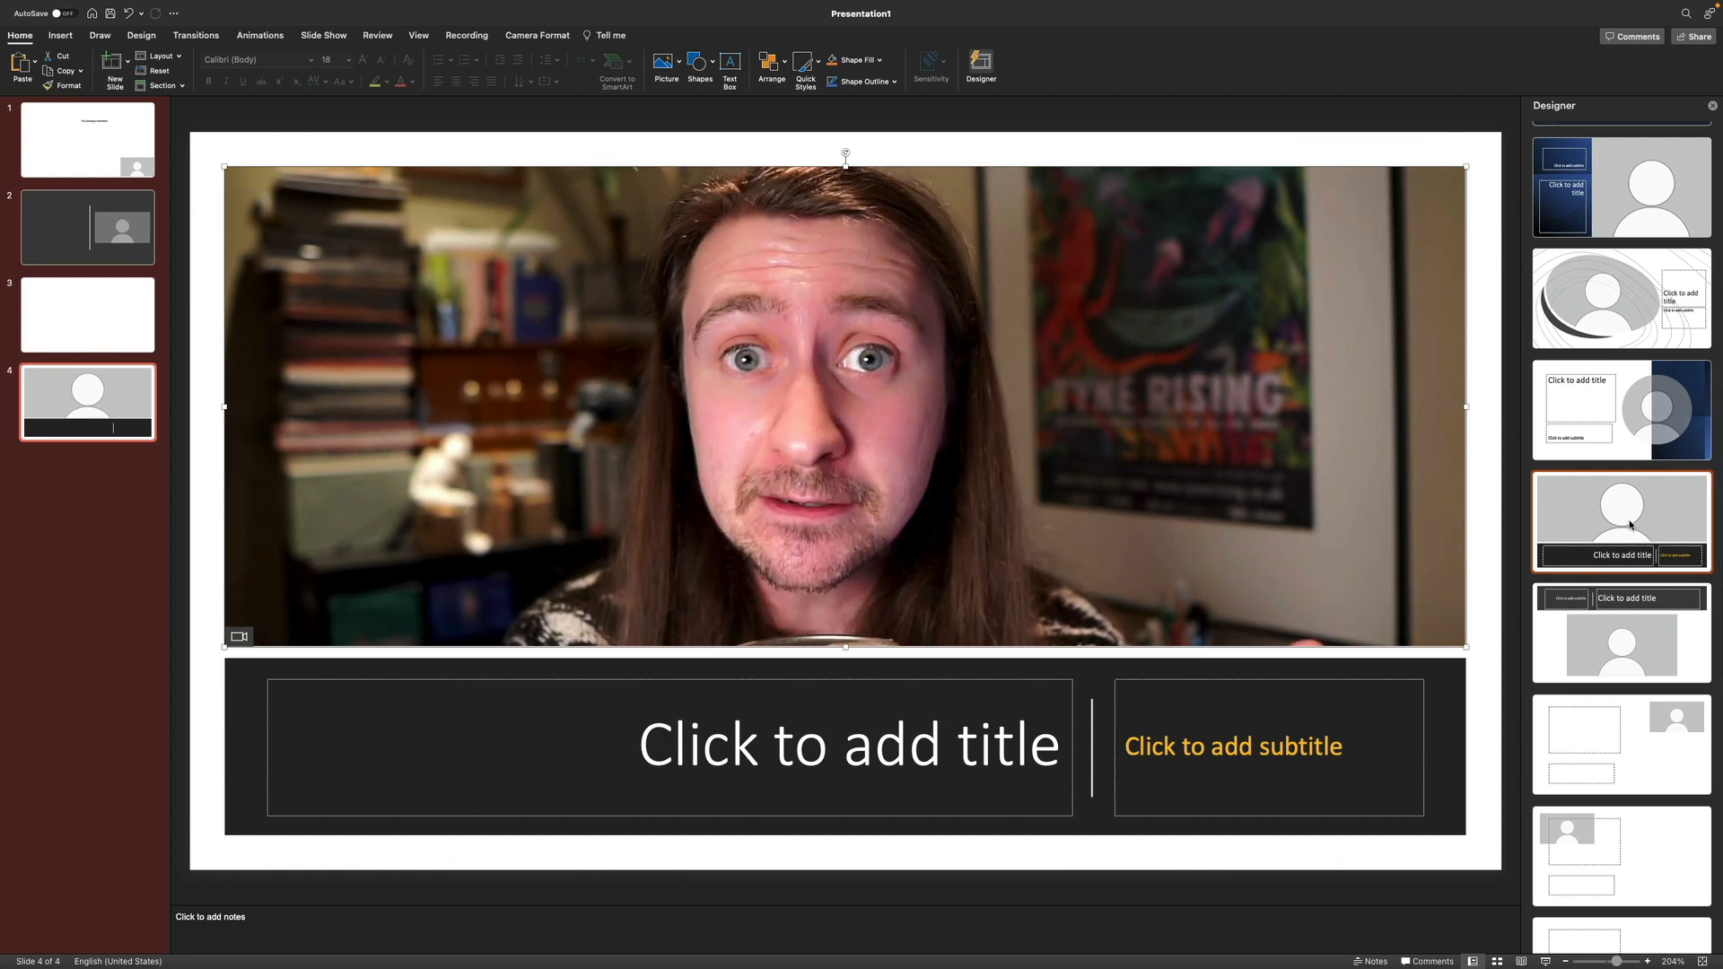
pyautogui.click(1641, 443)
pyautogui.scroll(-3, 1633, 502)
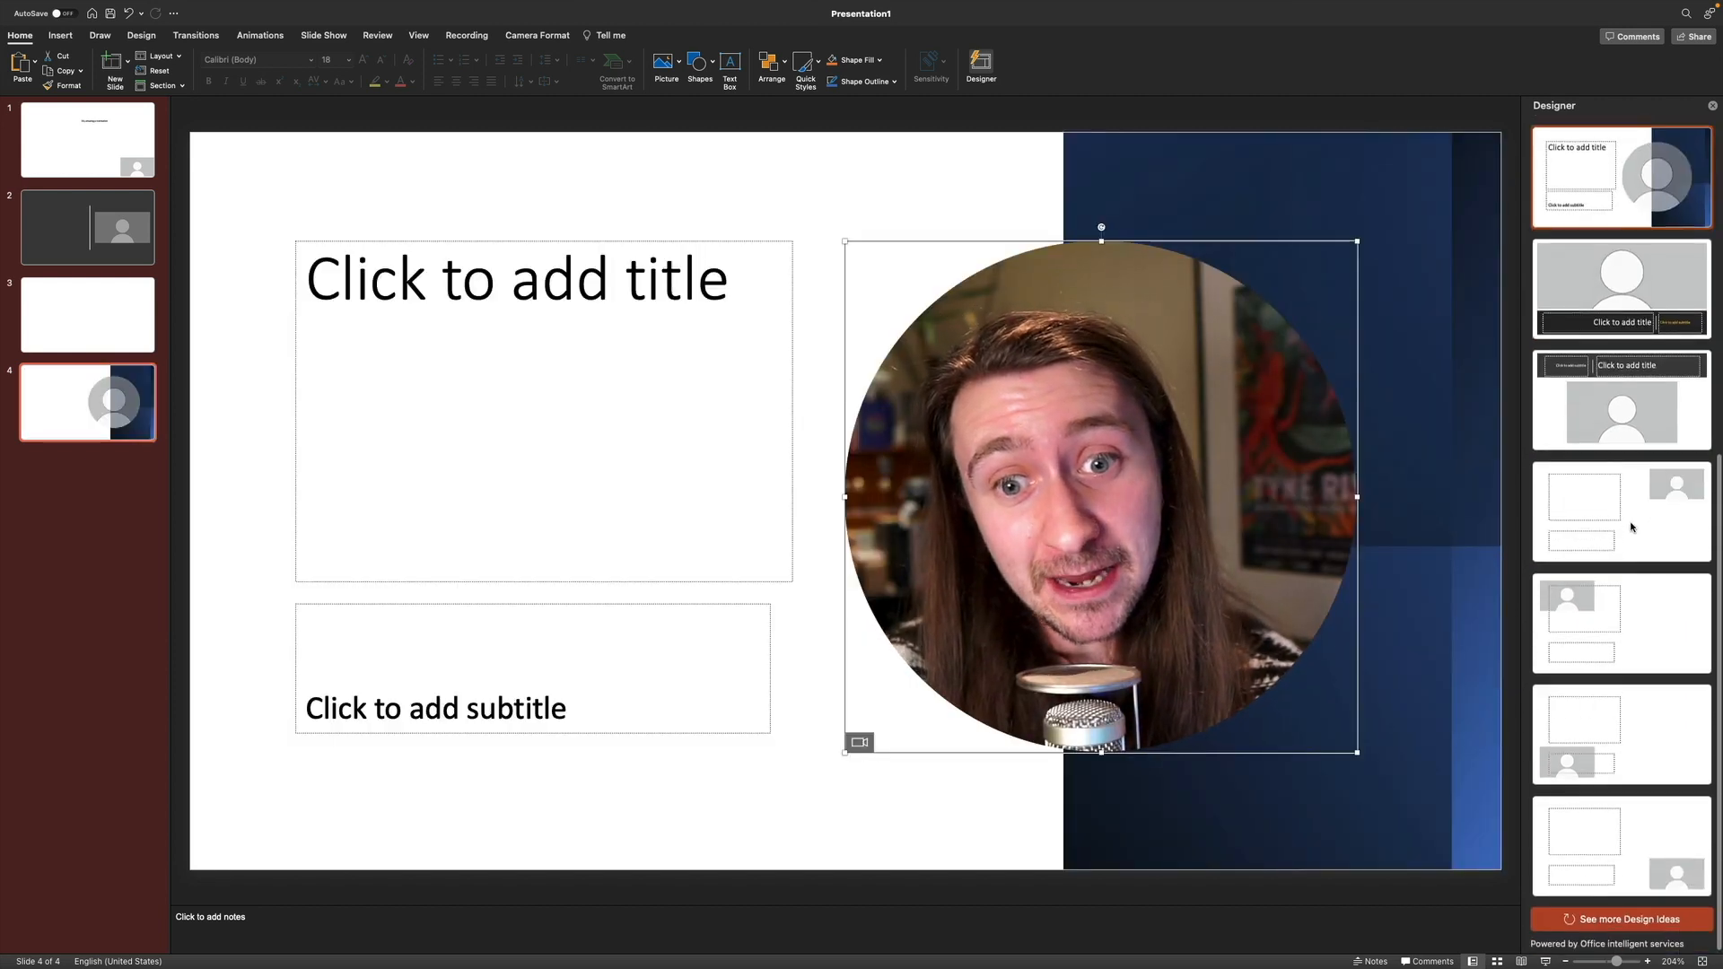
# - Apply the dark full-slide camera design to slide 4 and delete its title and subtitle placeholders
pyautogui.scroll(6, 1632, 528)
pyautogui.click(1623, 404)
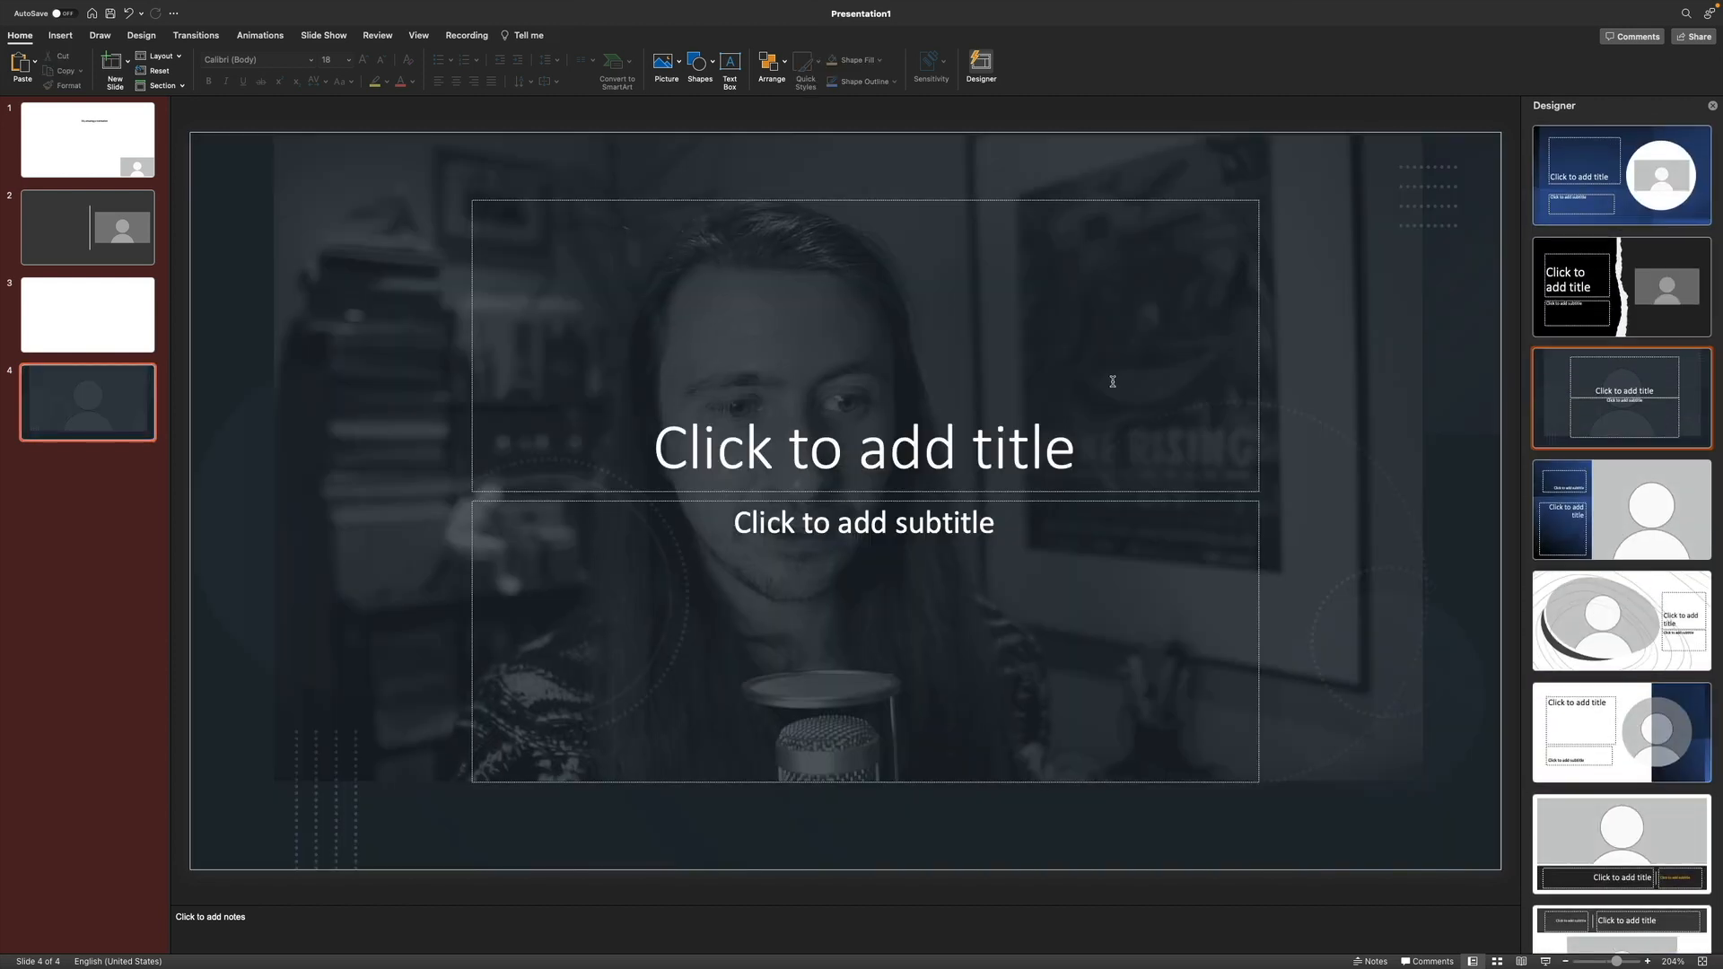
pyautogui.click(1225, 201)
pyautogui.press('Delete')
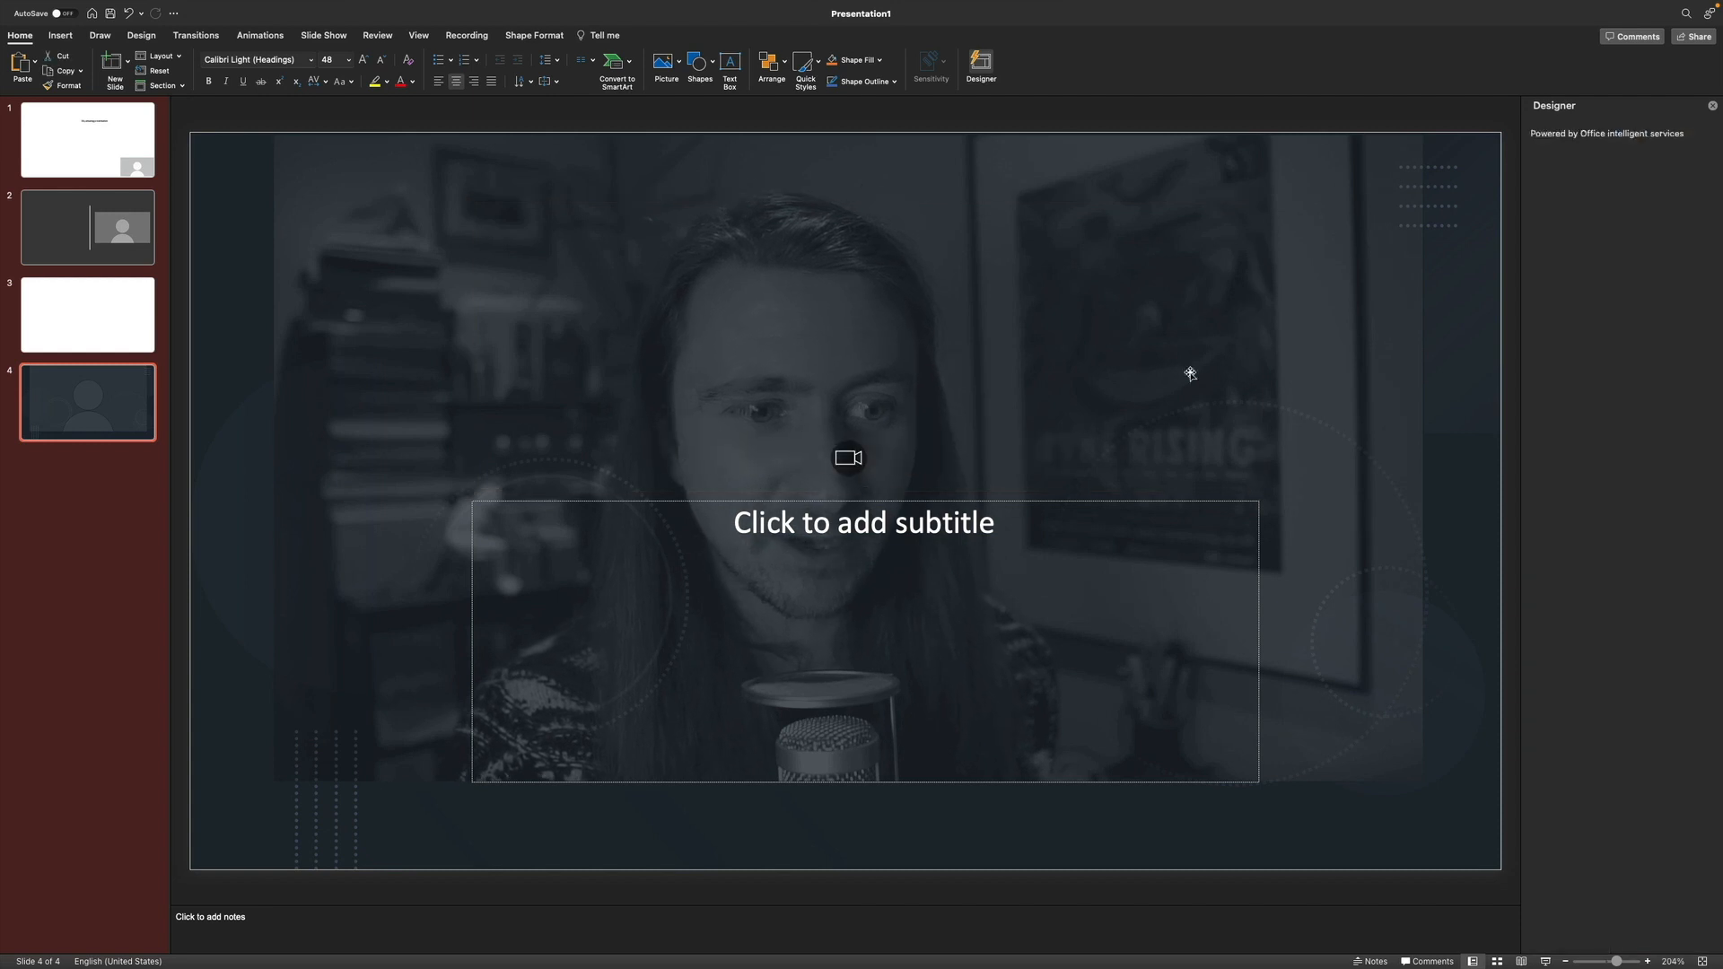
pyautogui.click(1132, 489)
pyautogui.click(1137, 507)
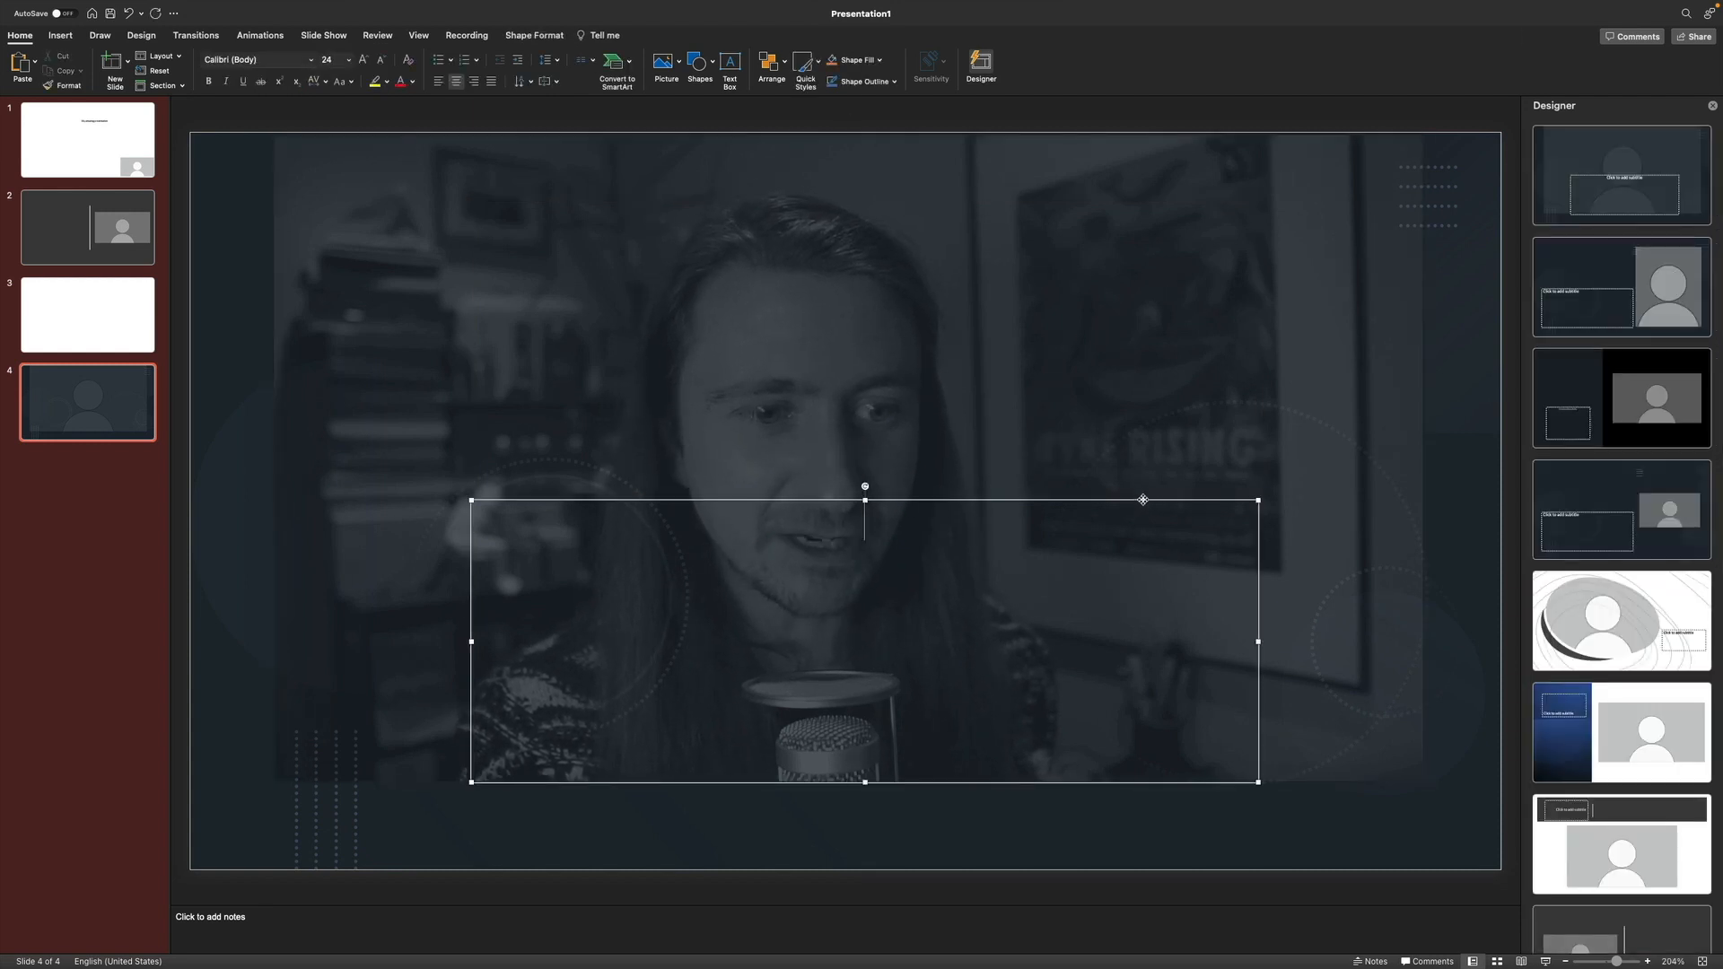
pyautogui.click(1142, 500)
pyautogui.press('Delete')
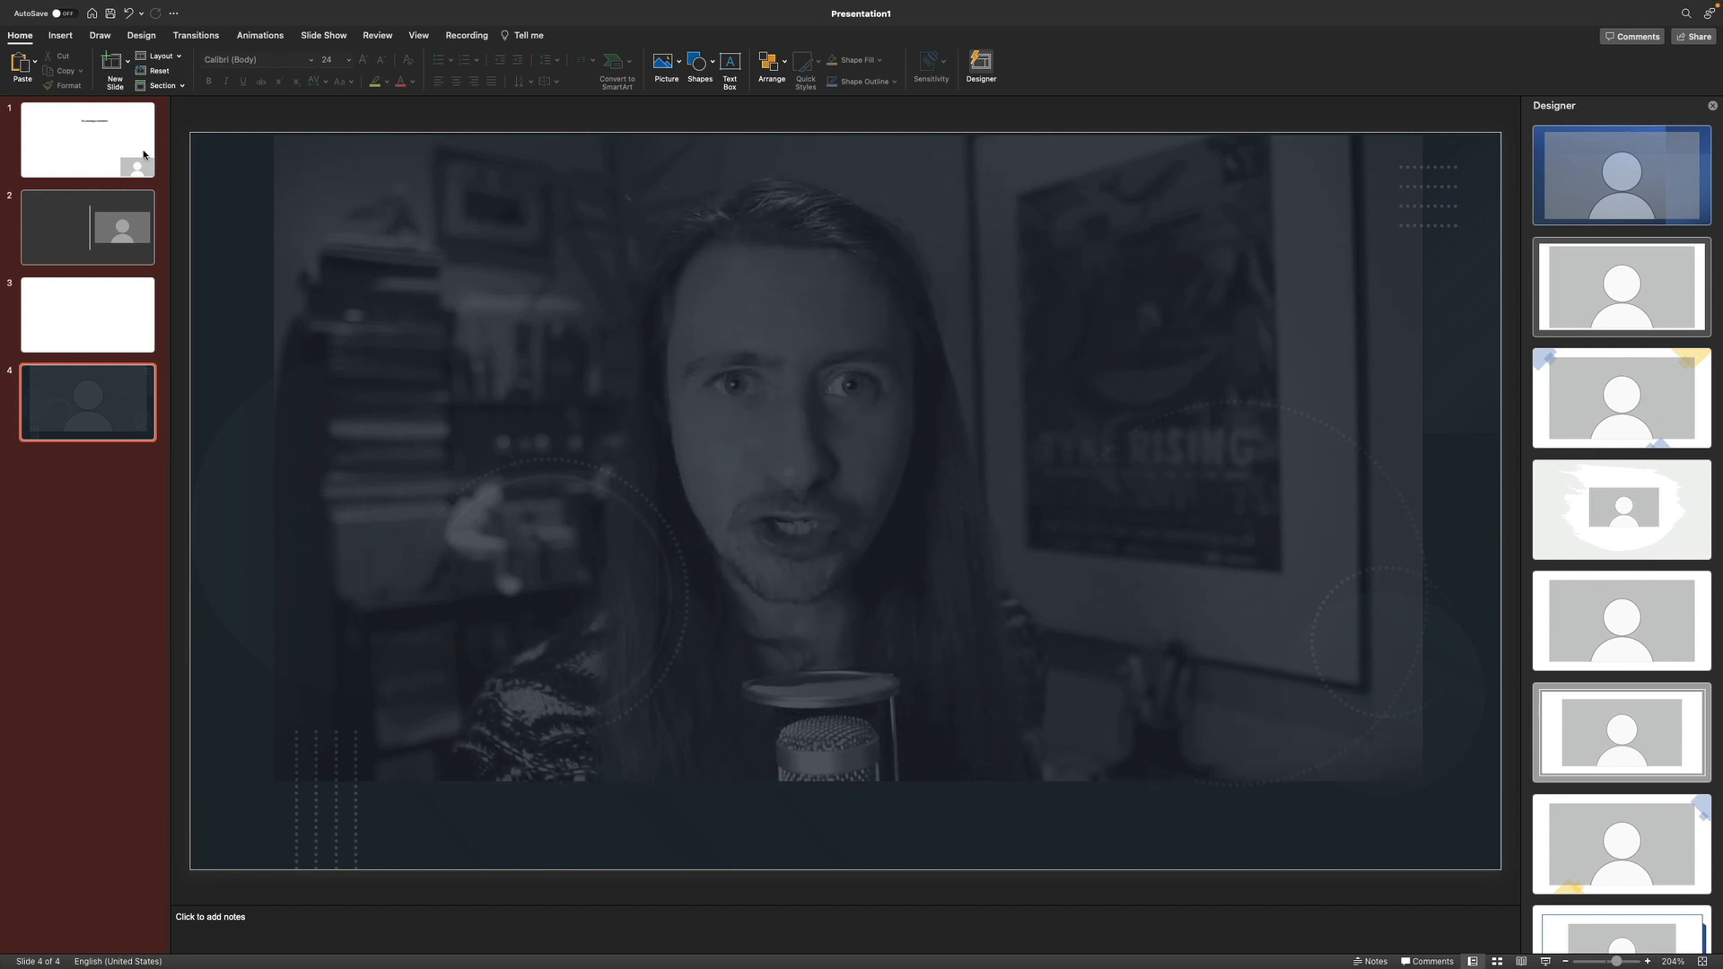
# - On slide 1, delete the "My amazing presentation" text and enlarge the camera feed to fill the slide
pyautogui.click(145, 154)
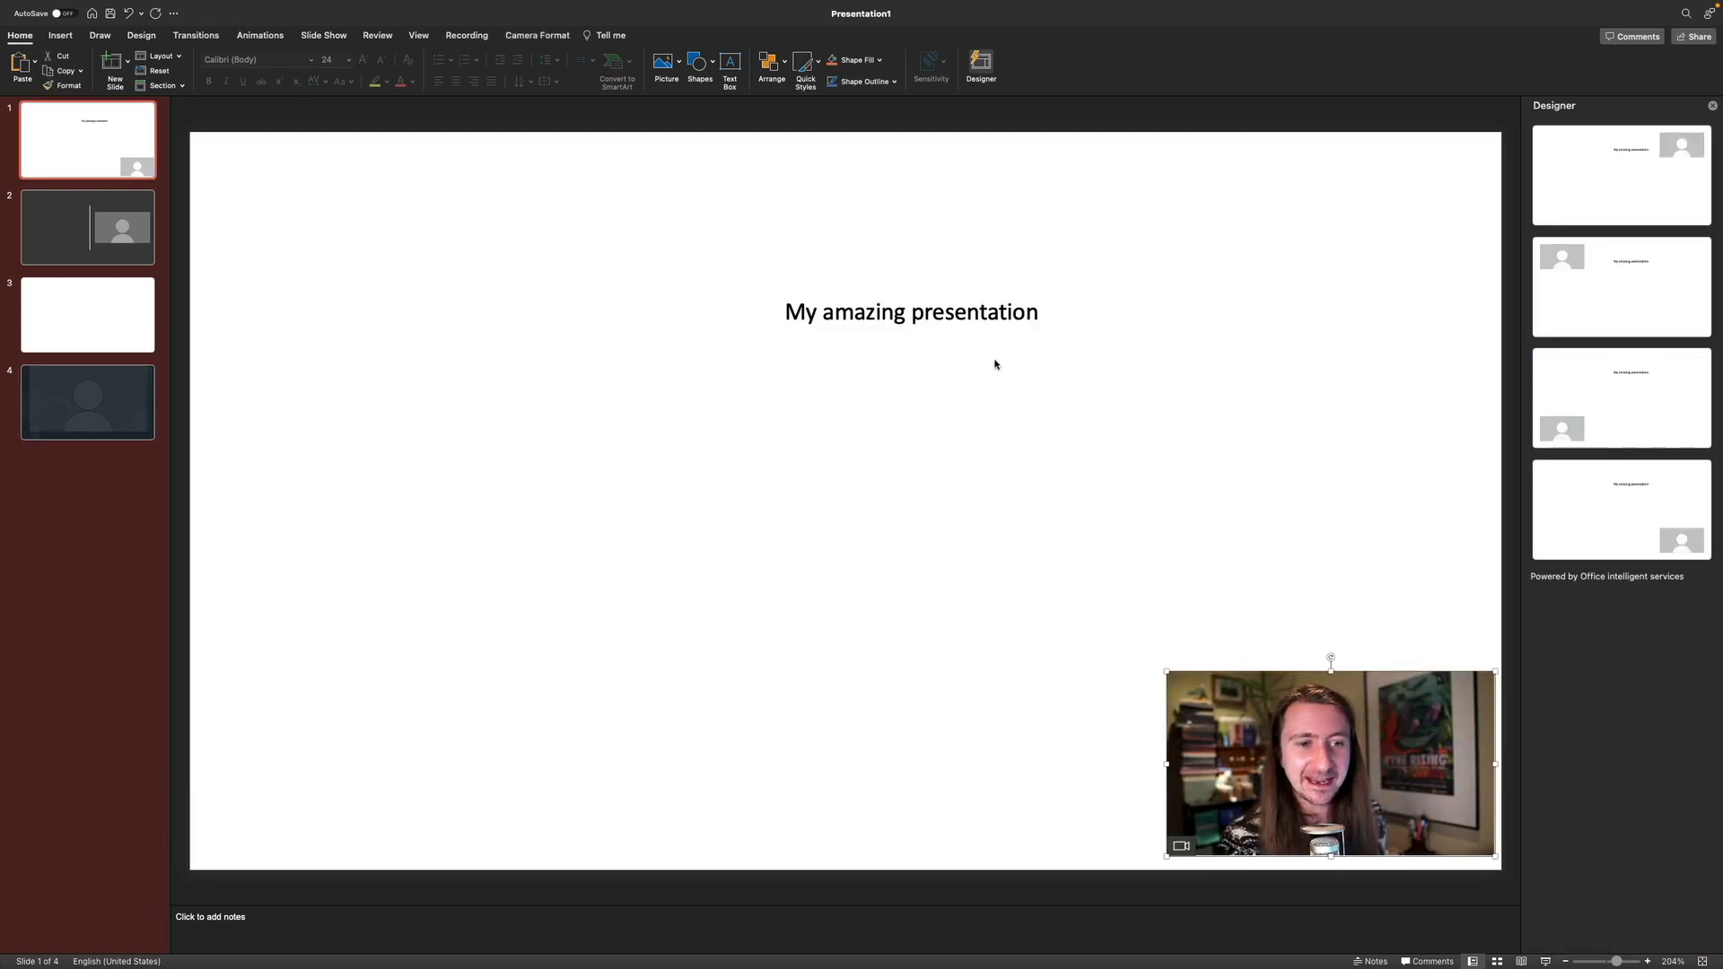
pyautogui.press('Delete')
pyautogui.click(1188, 678)
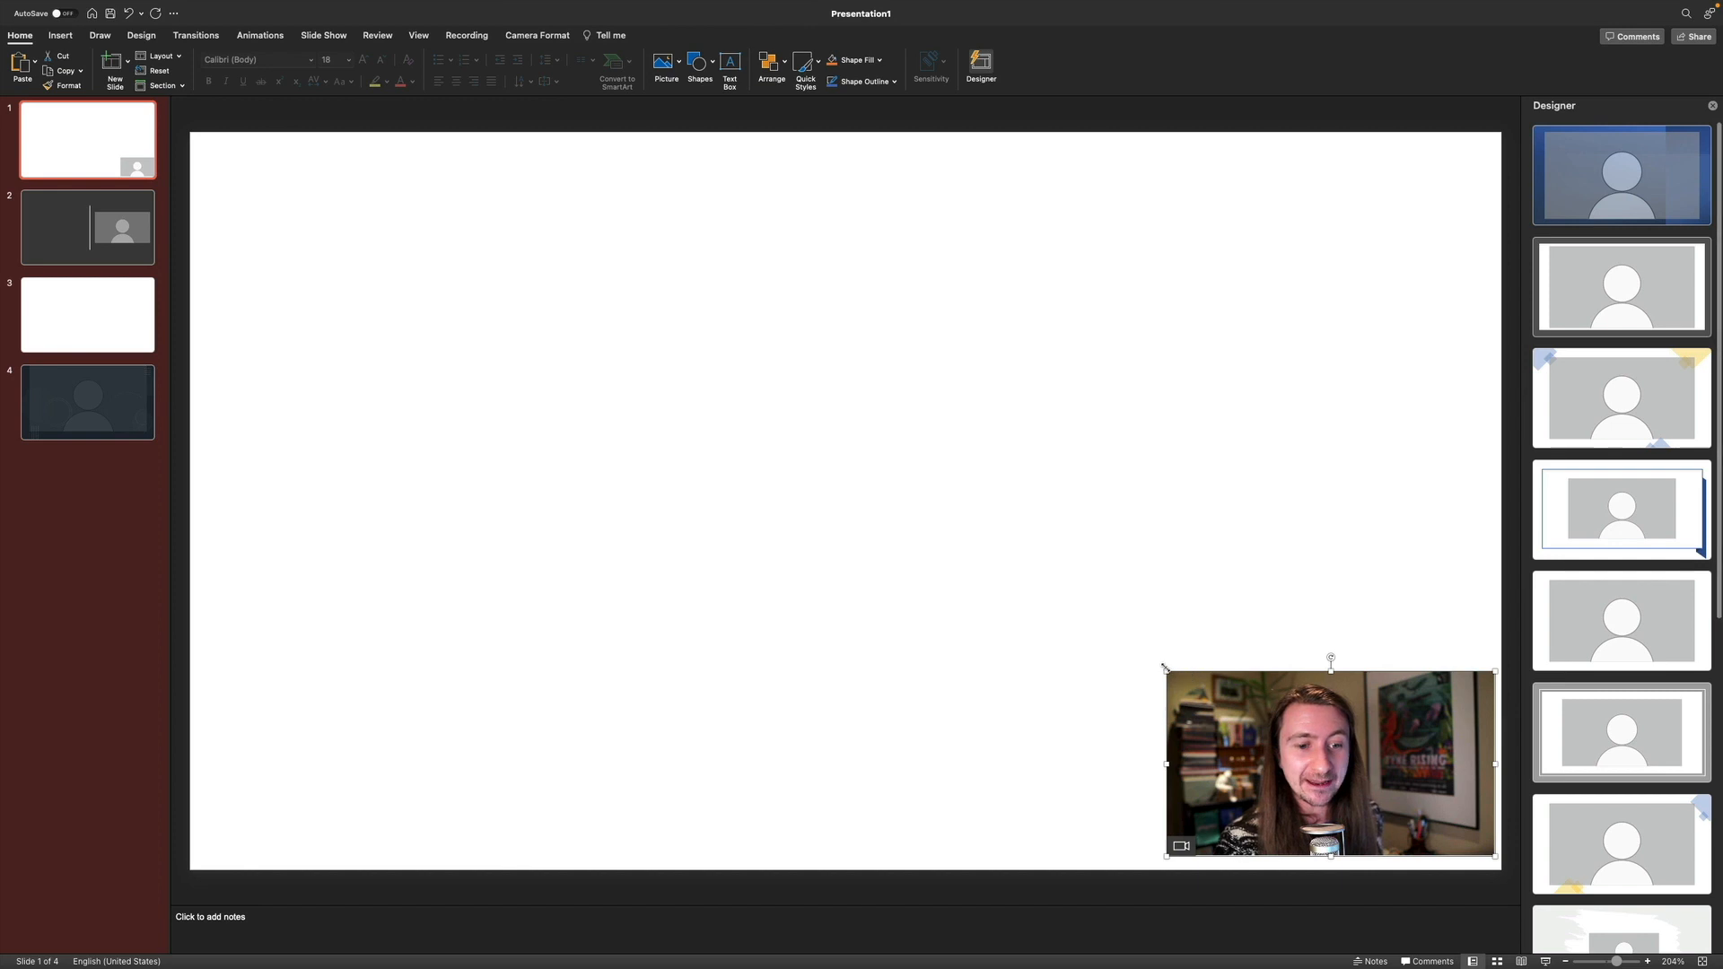
pyautogui.moveTo(1163, 666); pyautogui.dragTo(192, 128)
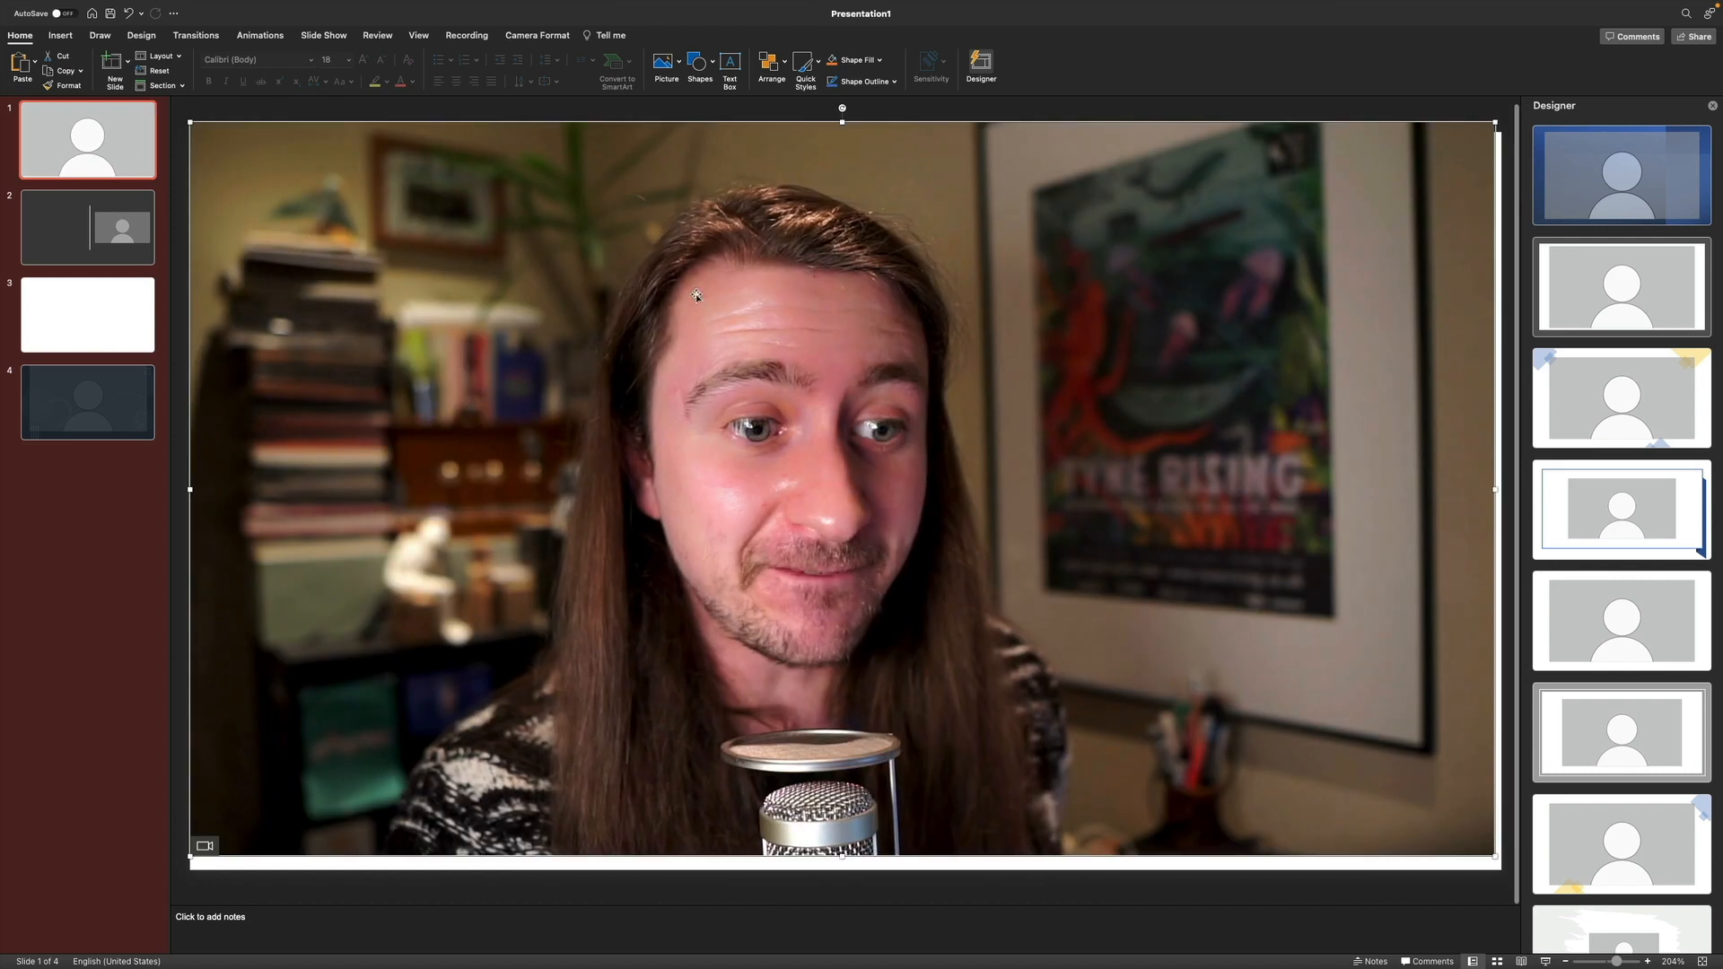
pyautogui.moveTo(737, 301)
pyautogui.mouseDown()
pyautogui.moveTo(758, 325)
pyautogui.moveTo(734, 306)
pyautogui.mouseUp()
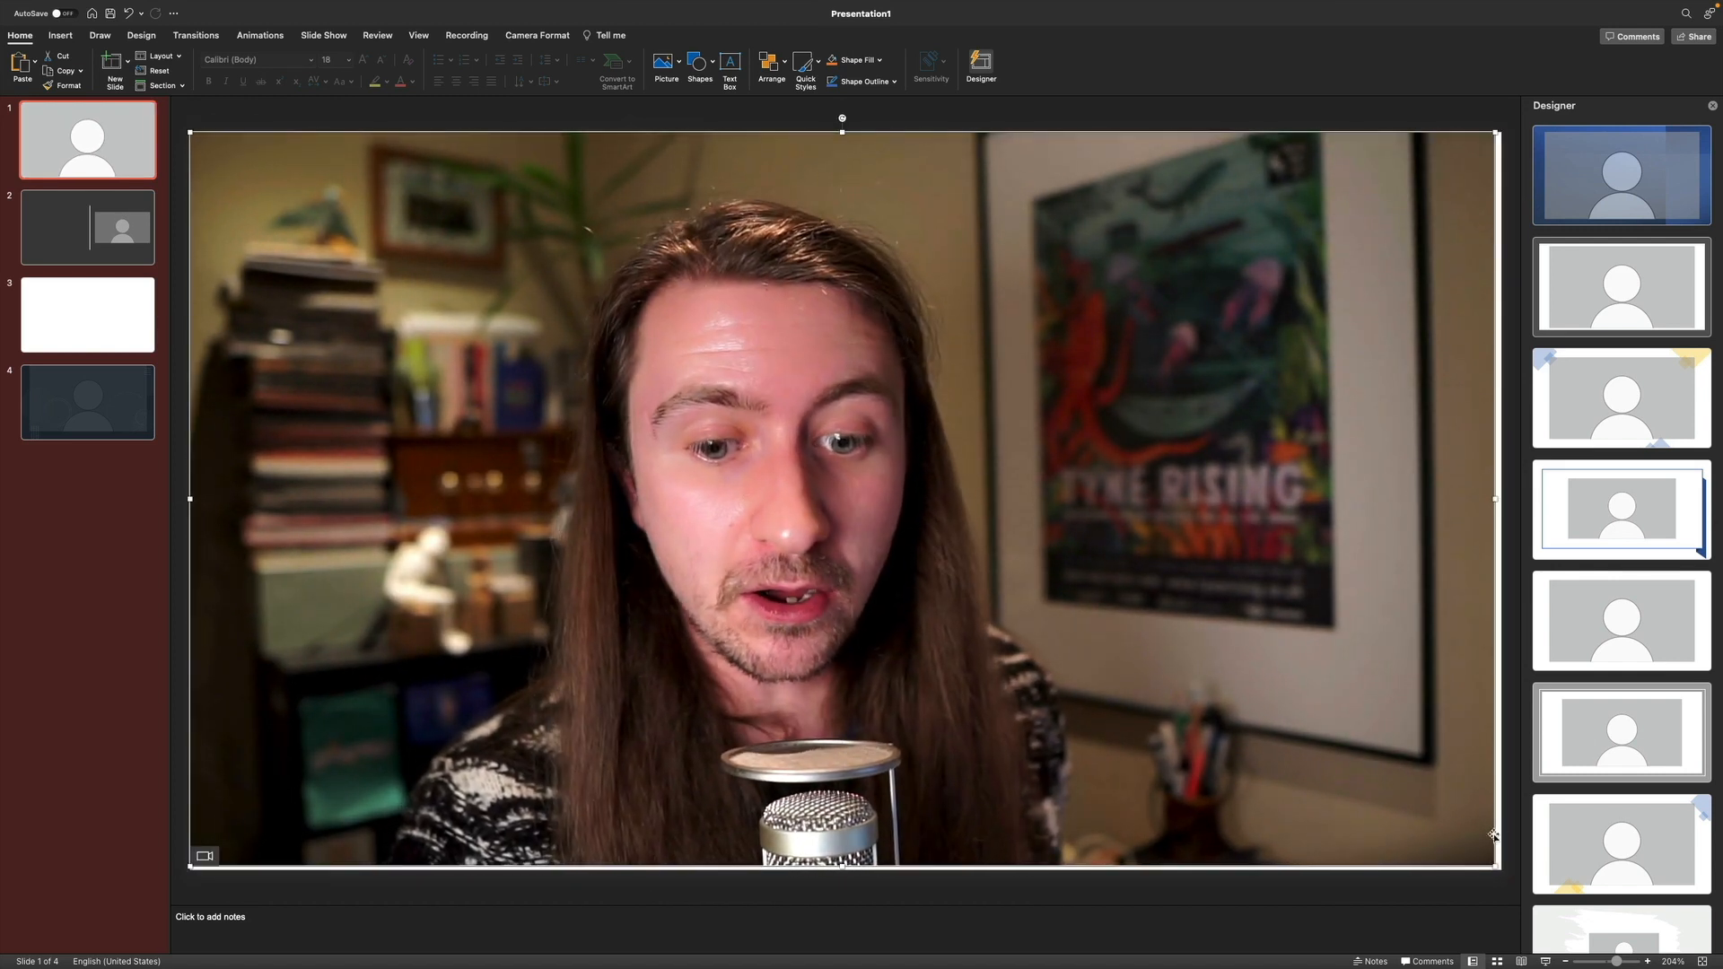
pyautogui.moveTo(1495, 866); pyautogui.dragTo(1513, 877)
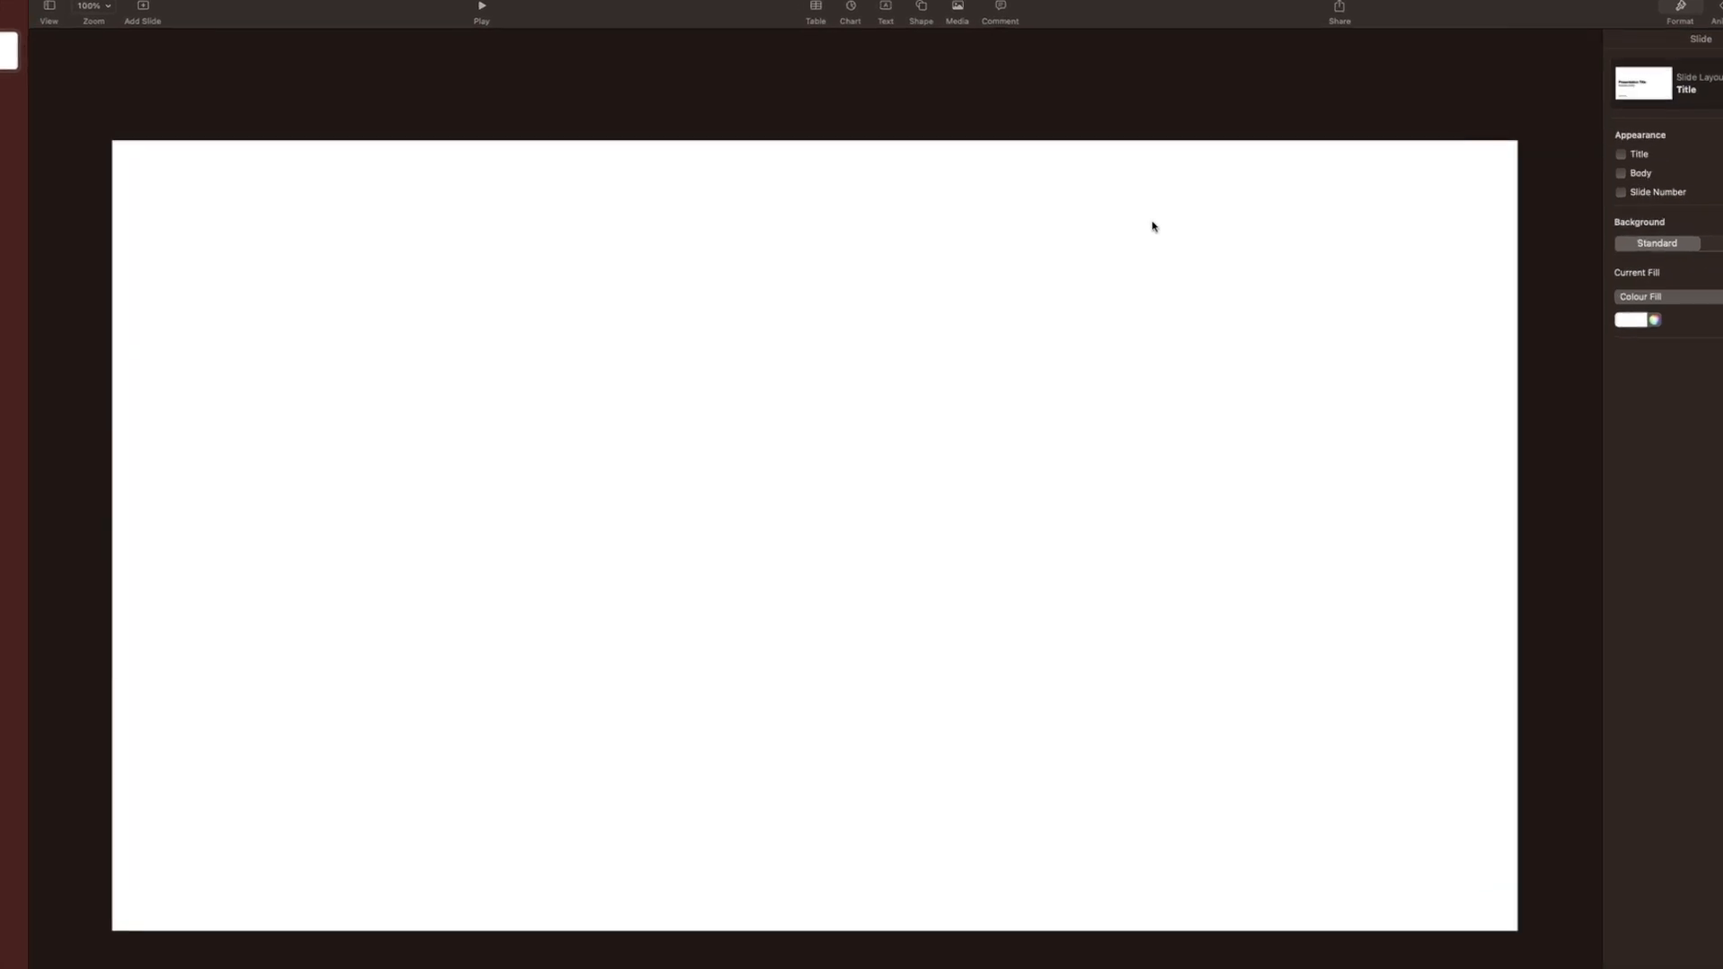
# - Switch to Keynote, insert a live video on the blank slide and set its source to New Source (Blackmagic Design)
pyautogui.click(959, 9)
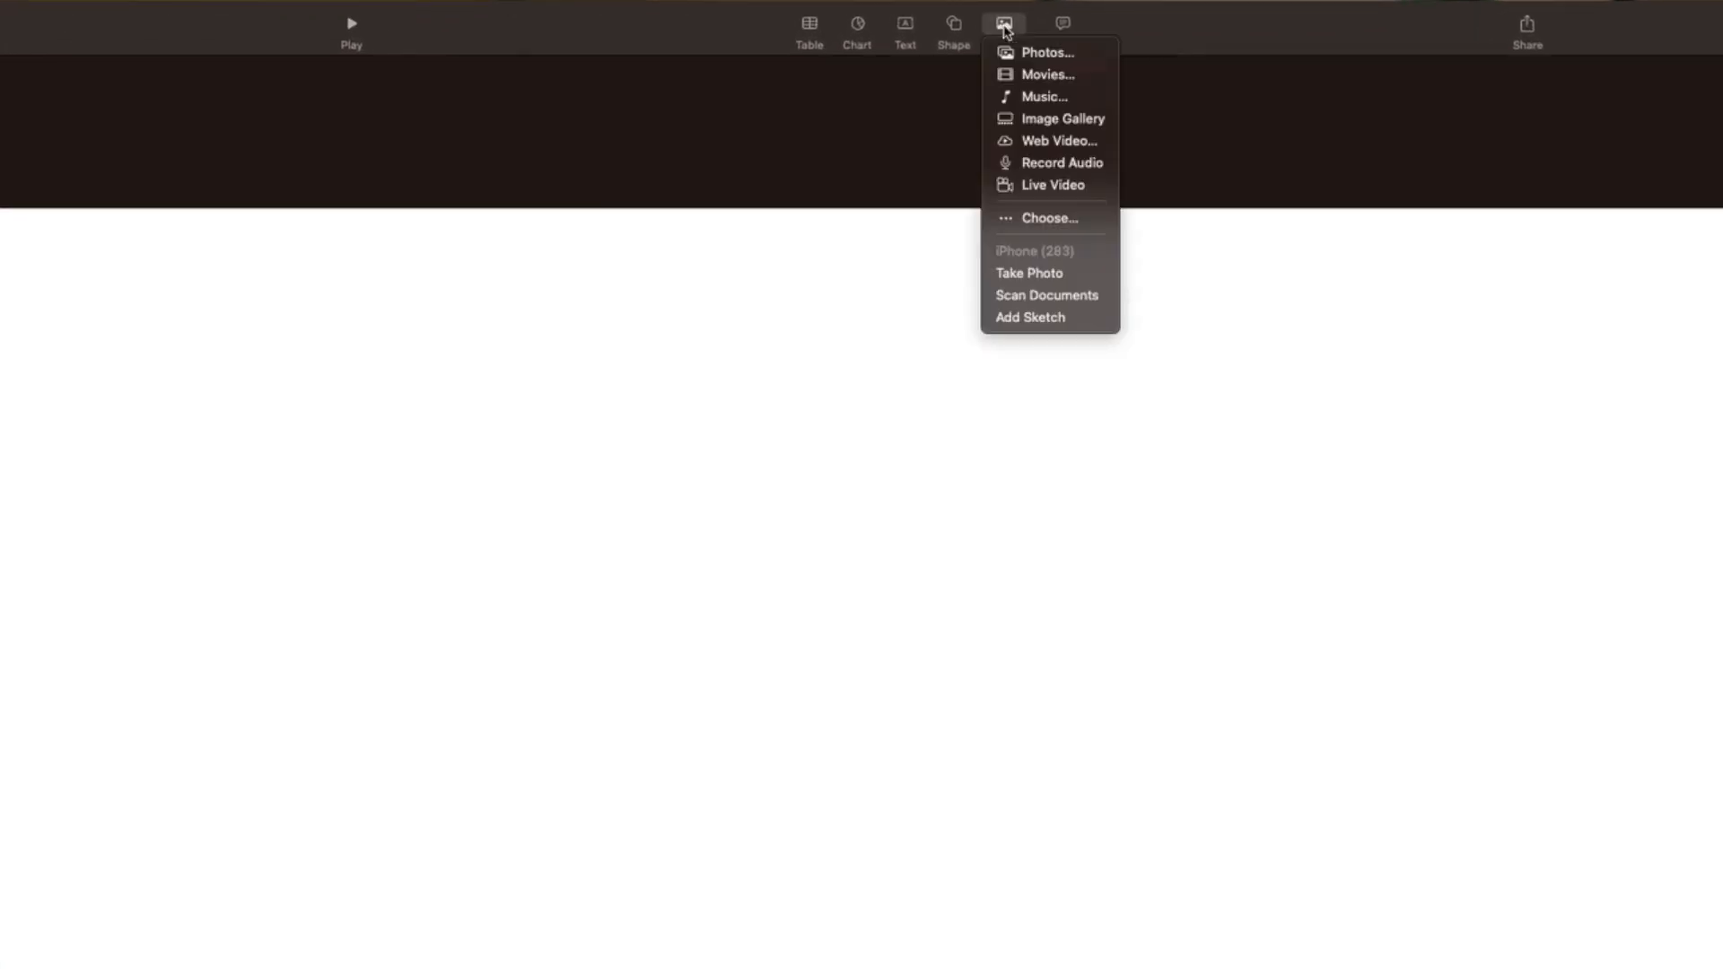
pyautogui.click(1078, 191)
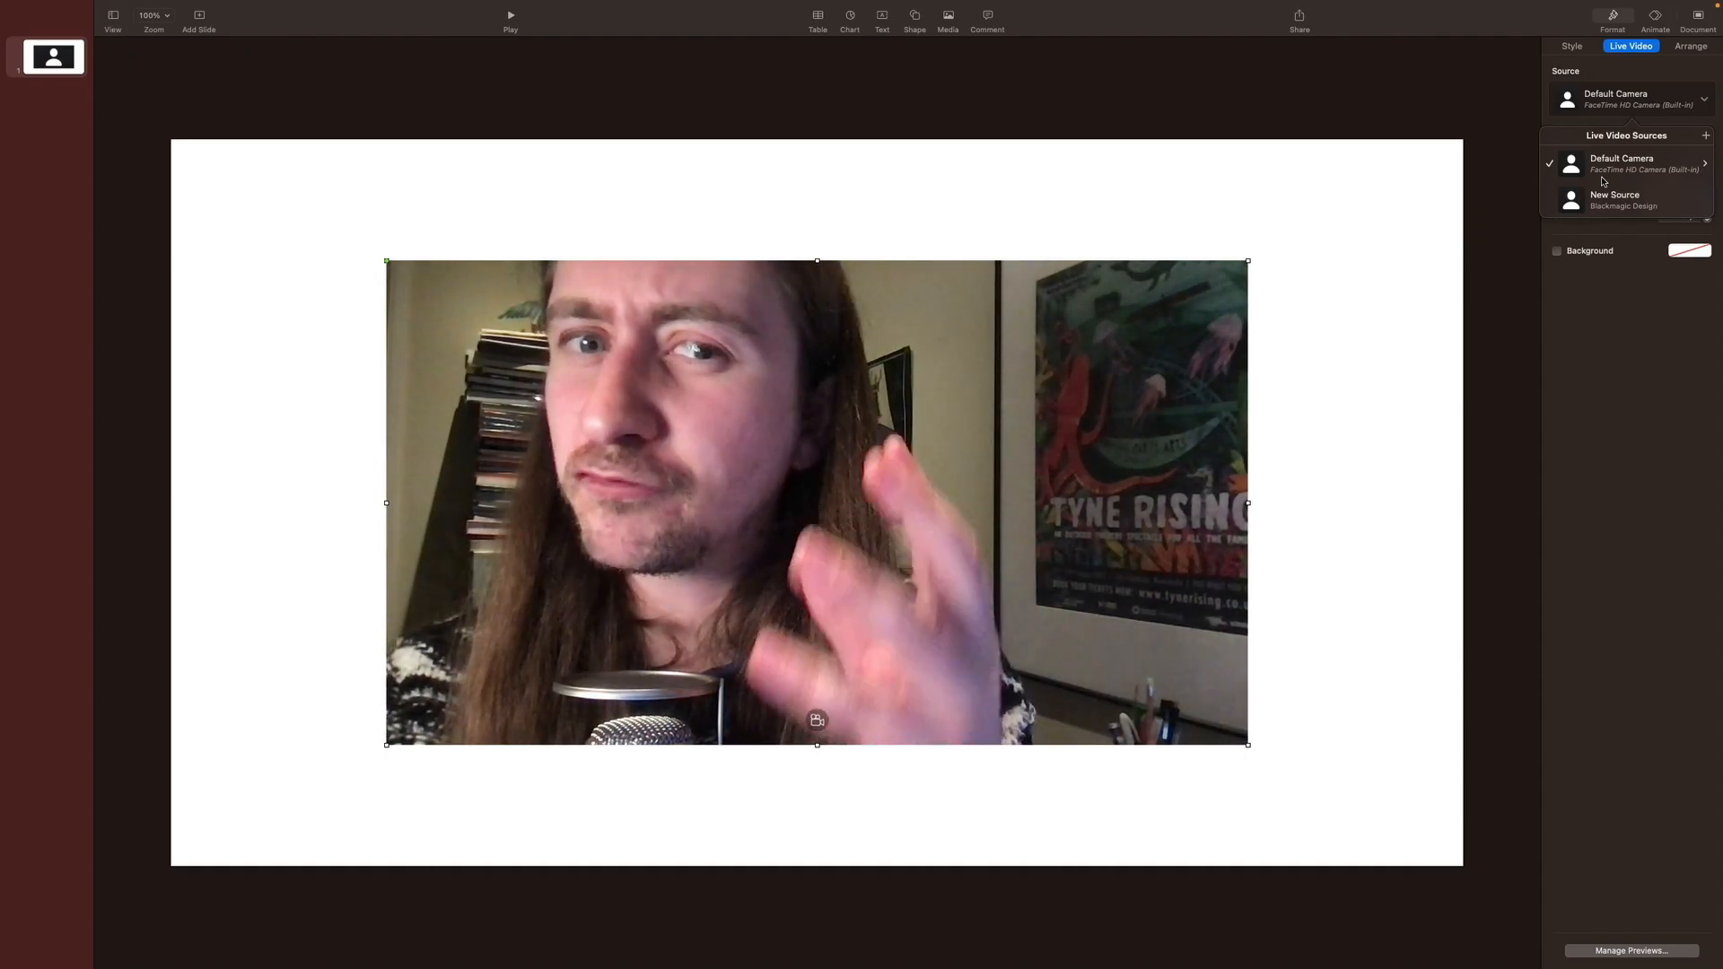
pyautogui.moveTo(1193, 313); pyautogui.dragTo(1104, 253)
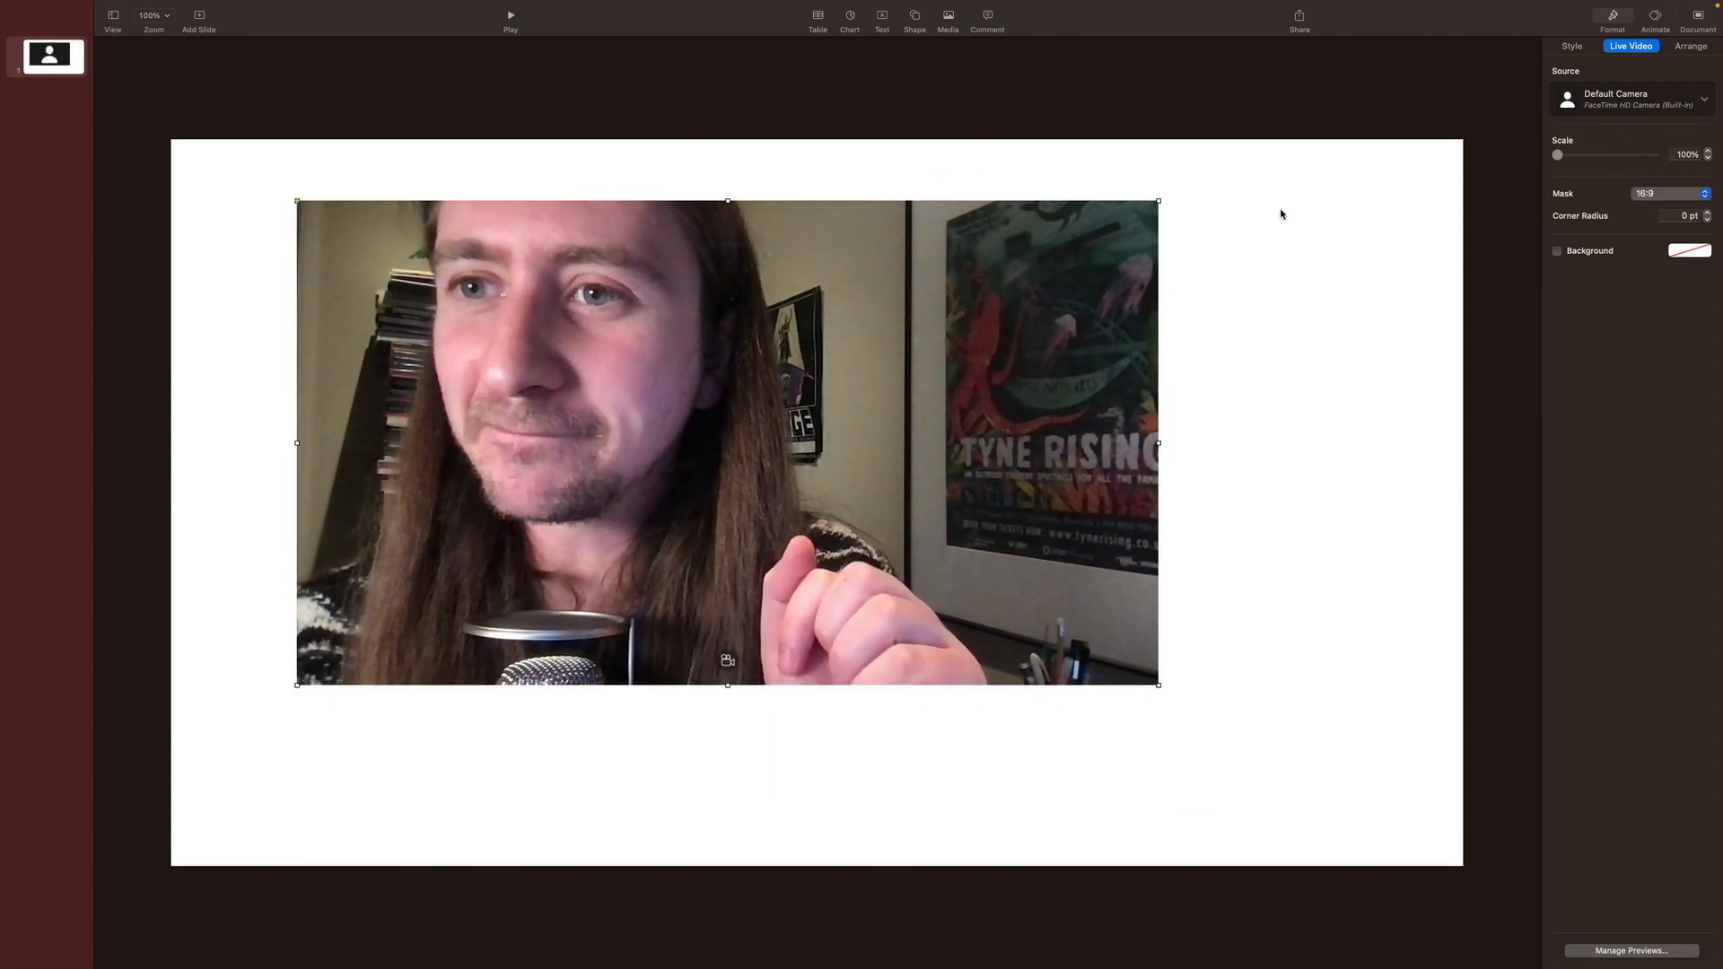
pyautogui.click(1633, 99)
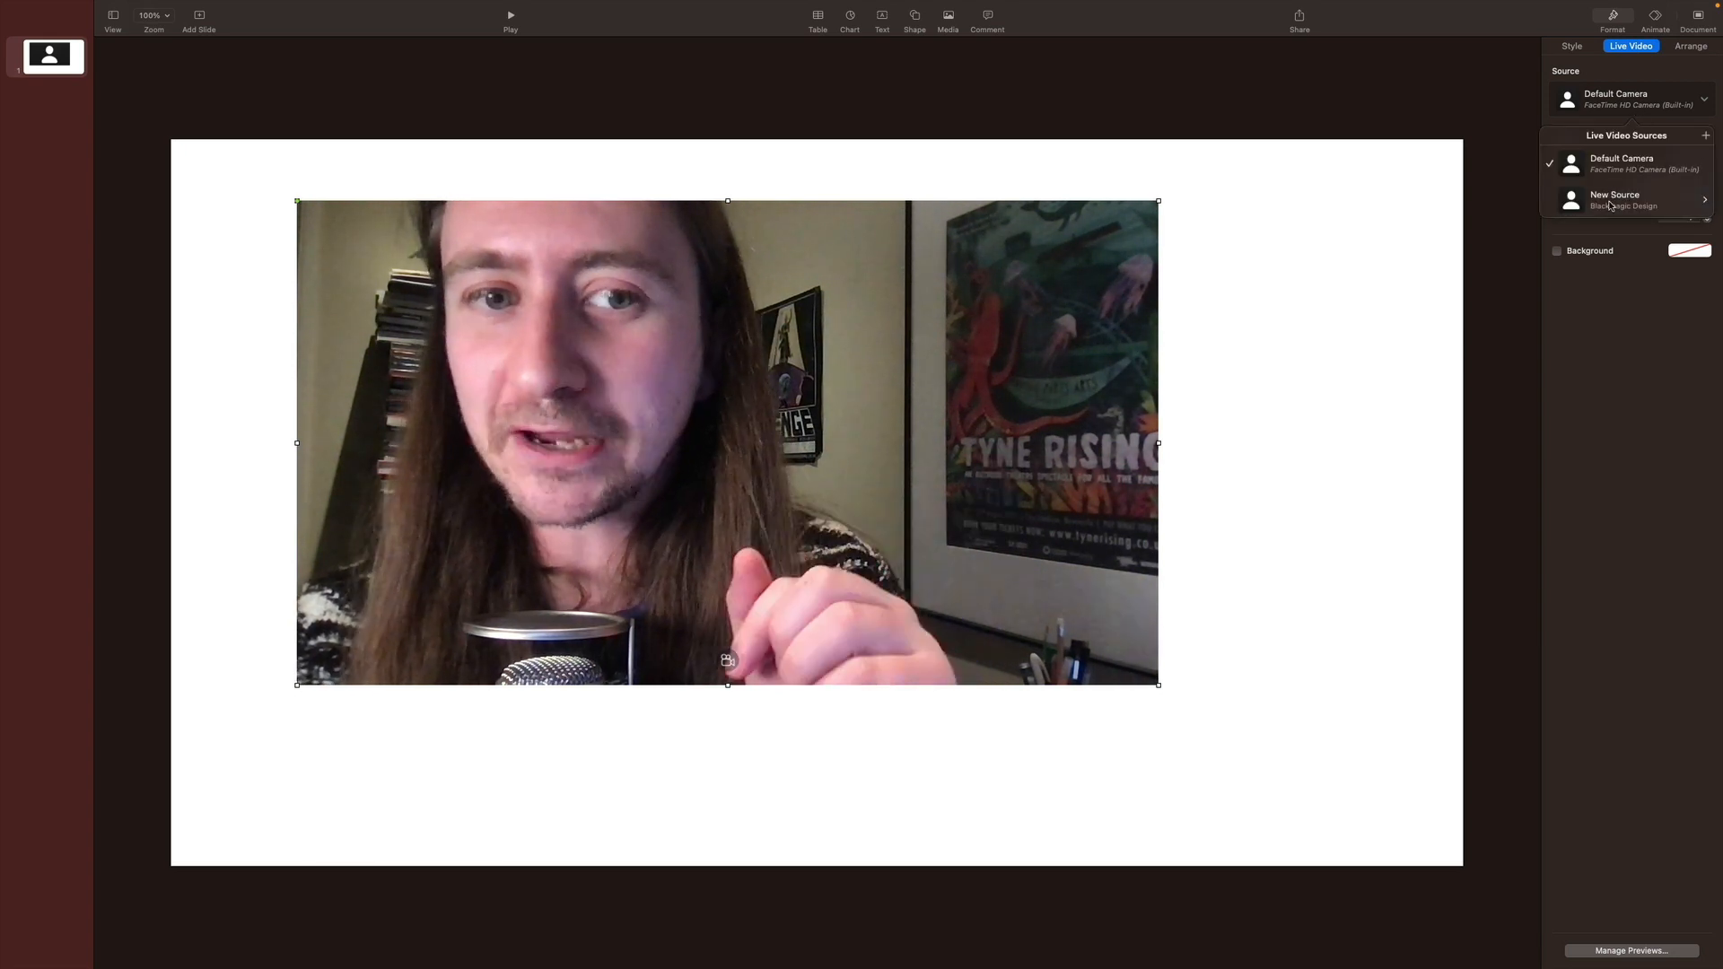
pyautogui.click(1610, 205)
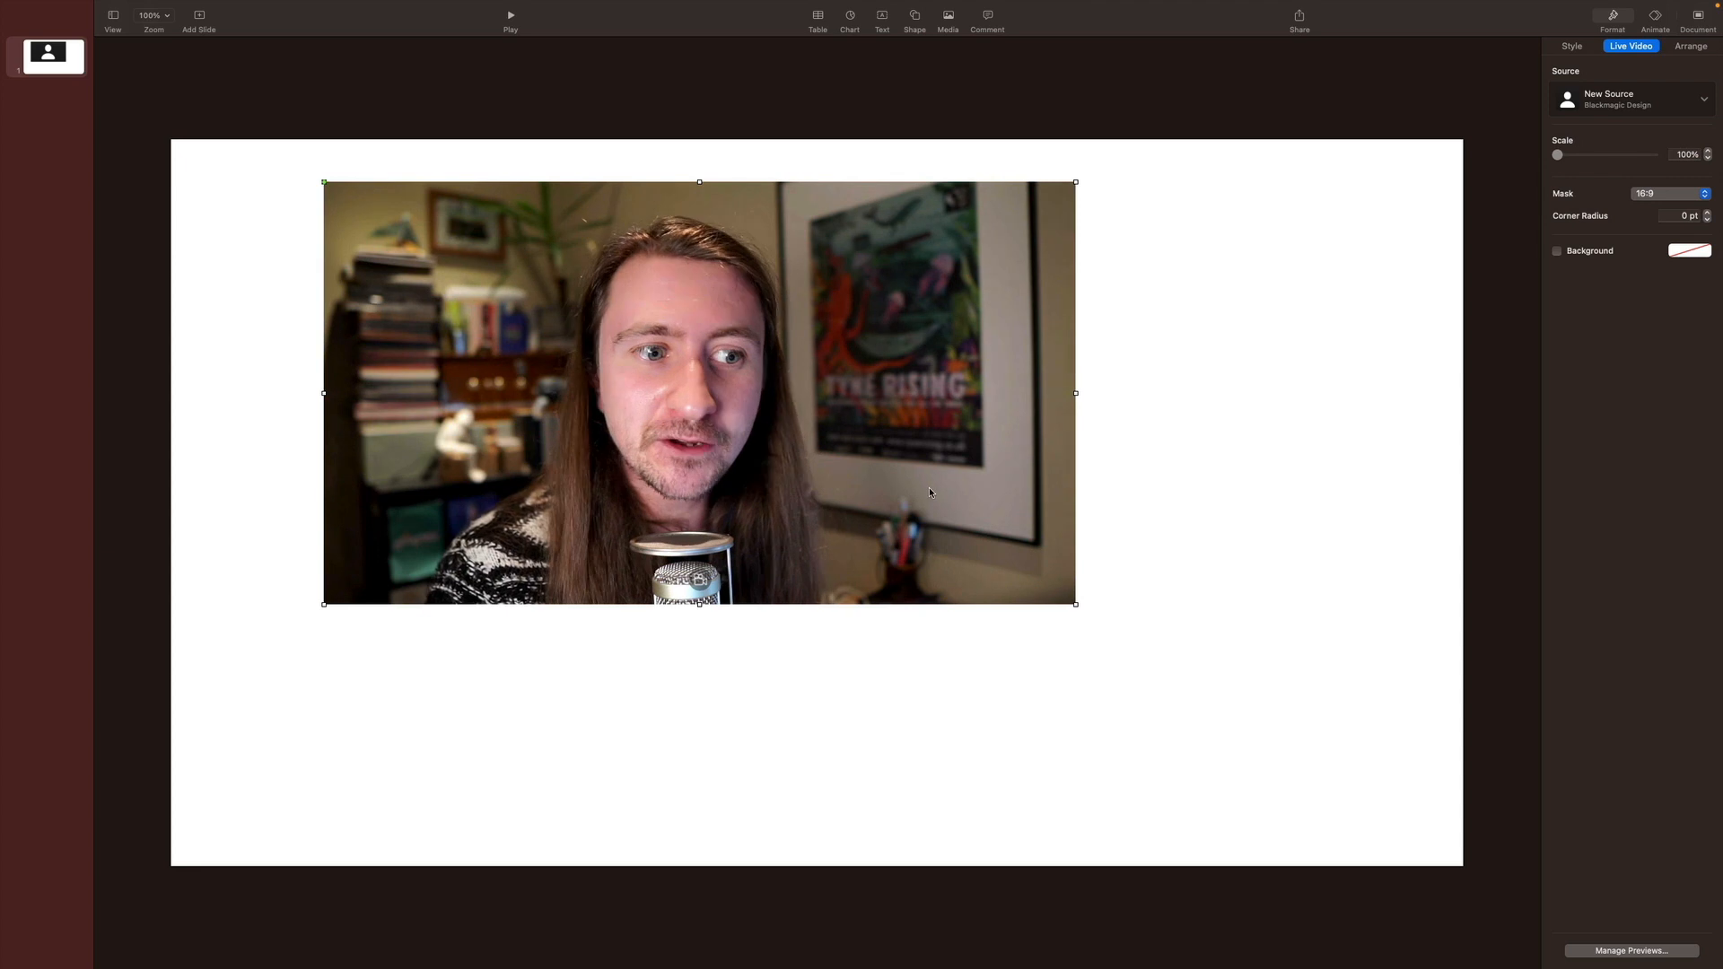
# - Move the live video to the slide's upper-left corner and enlarge it to fill the whole slide
pyautogui.moveTo(929, 487); pyautogui.dragTo(758, 453)
pyautogui.moveTo(921, 558); pyautogui.dragTo(1462, 867)
pyautogui.click(1505, 733)
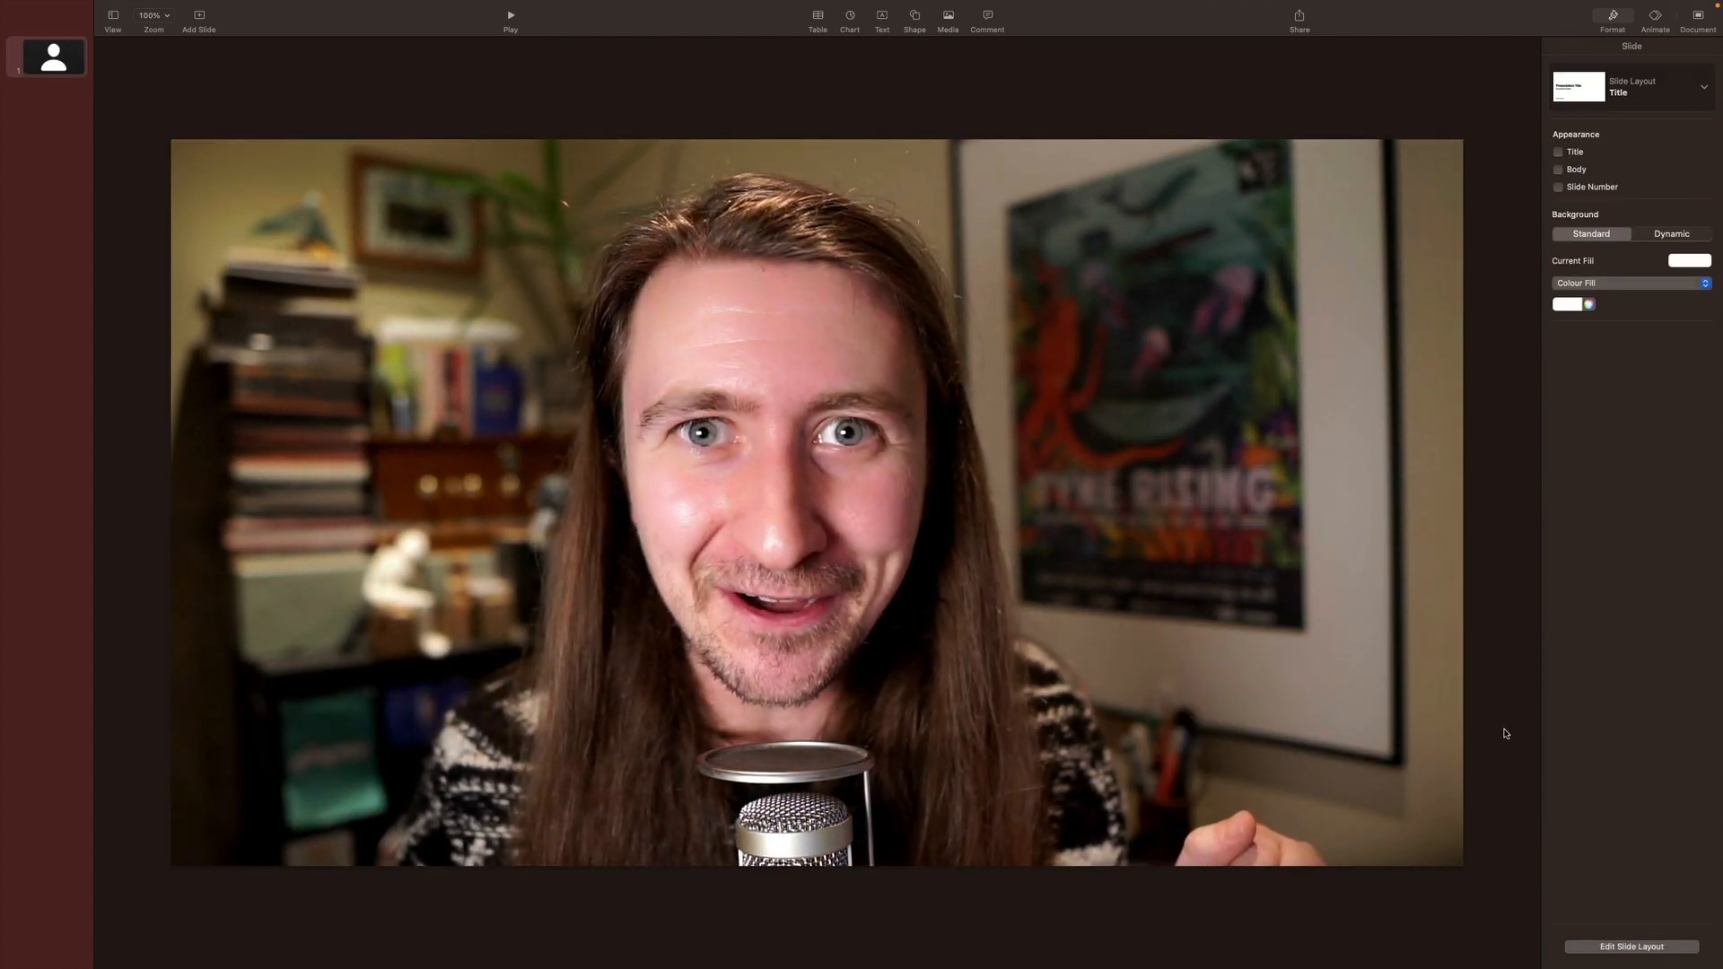
pyautogui.click(35, 107)
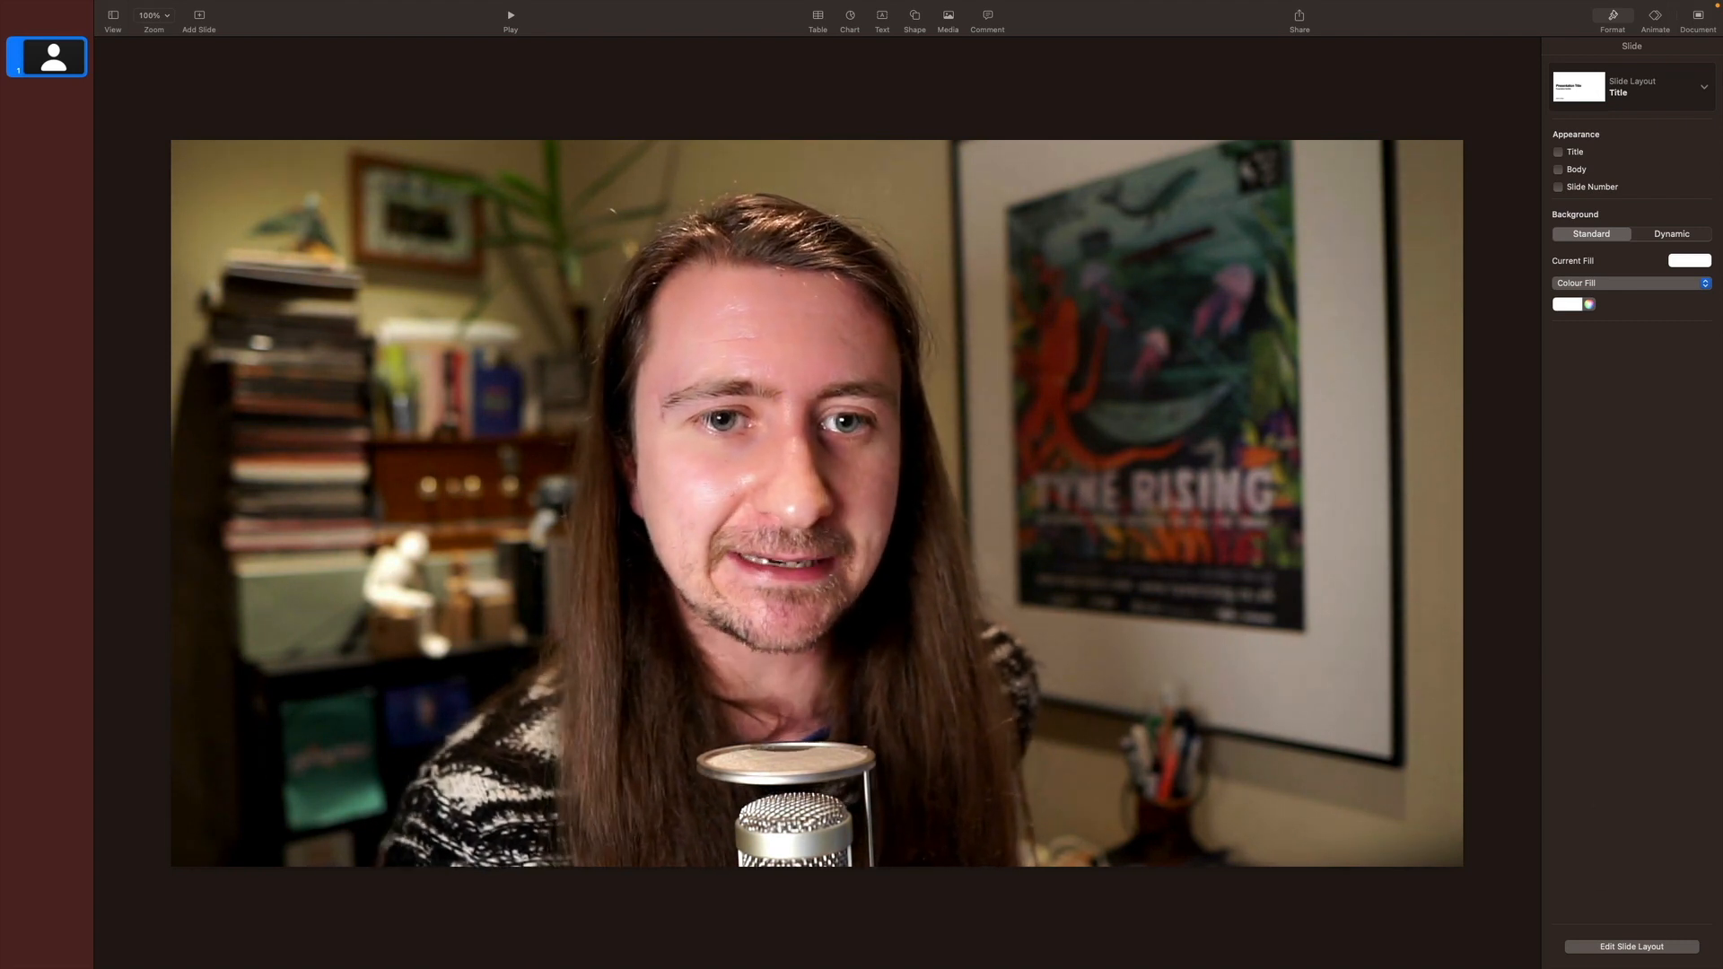
# - Add the image venn diagram.001.jpeg over the live video and shrink it into the slide's upper-right area
pyautogui.moveTo(1722, 575); pyautogui.dragTo(1387, 547)
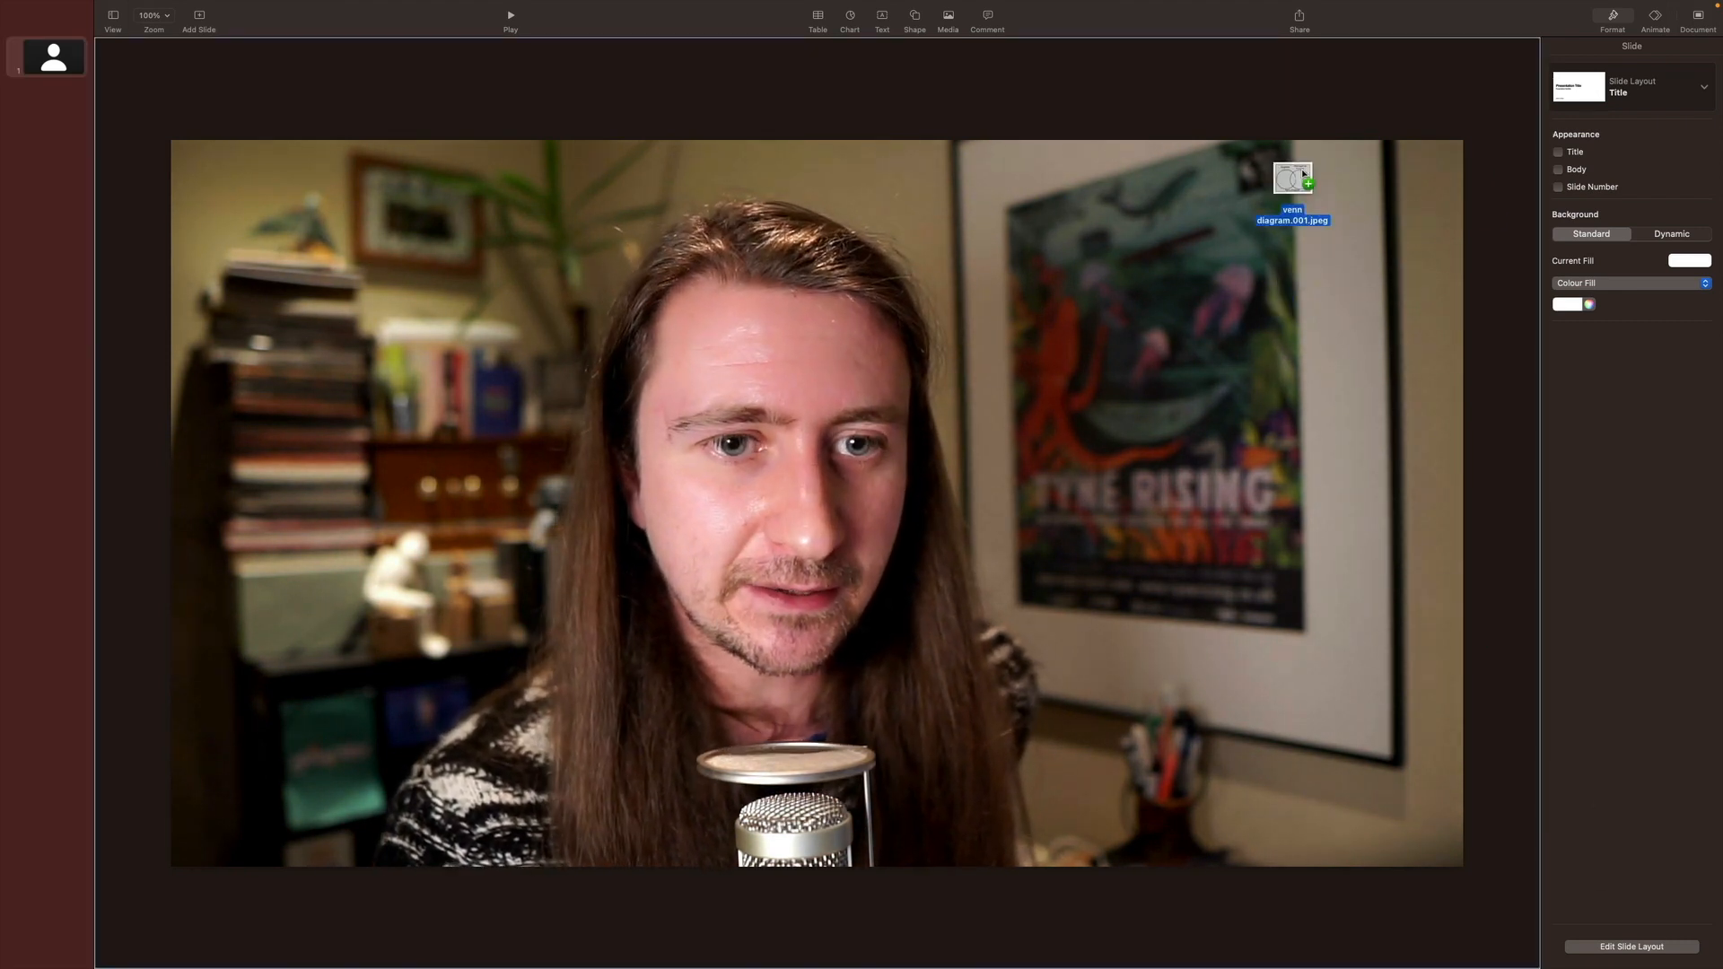
pyautogui.moveTo(1303, 173); pyautogui.dragTo(892, 712)
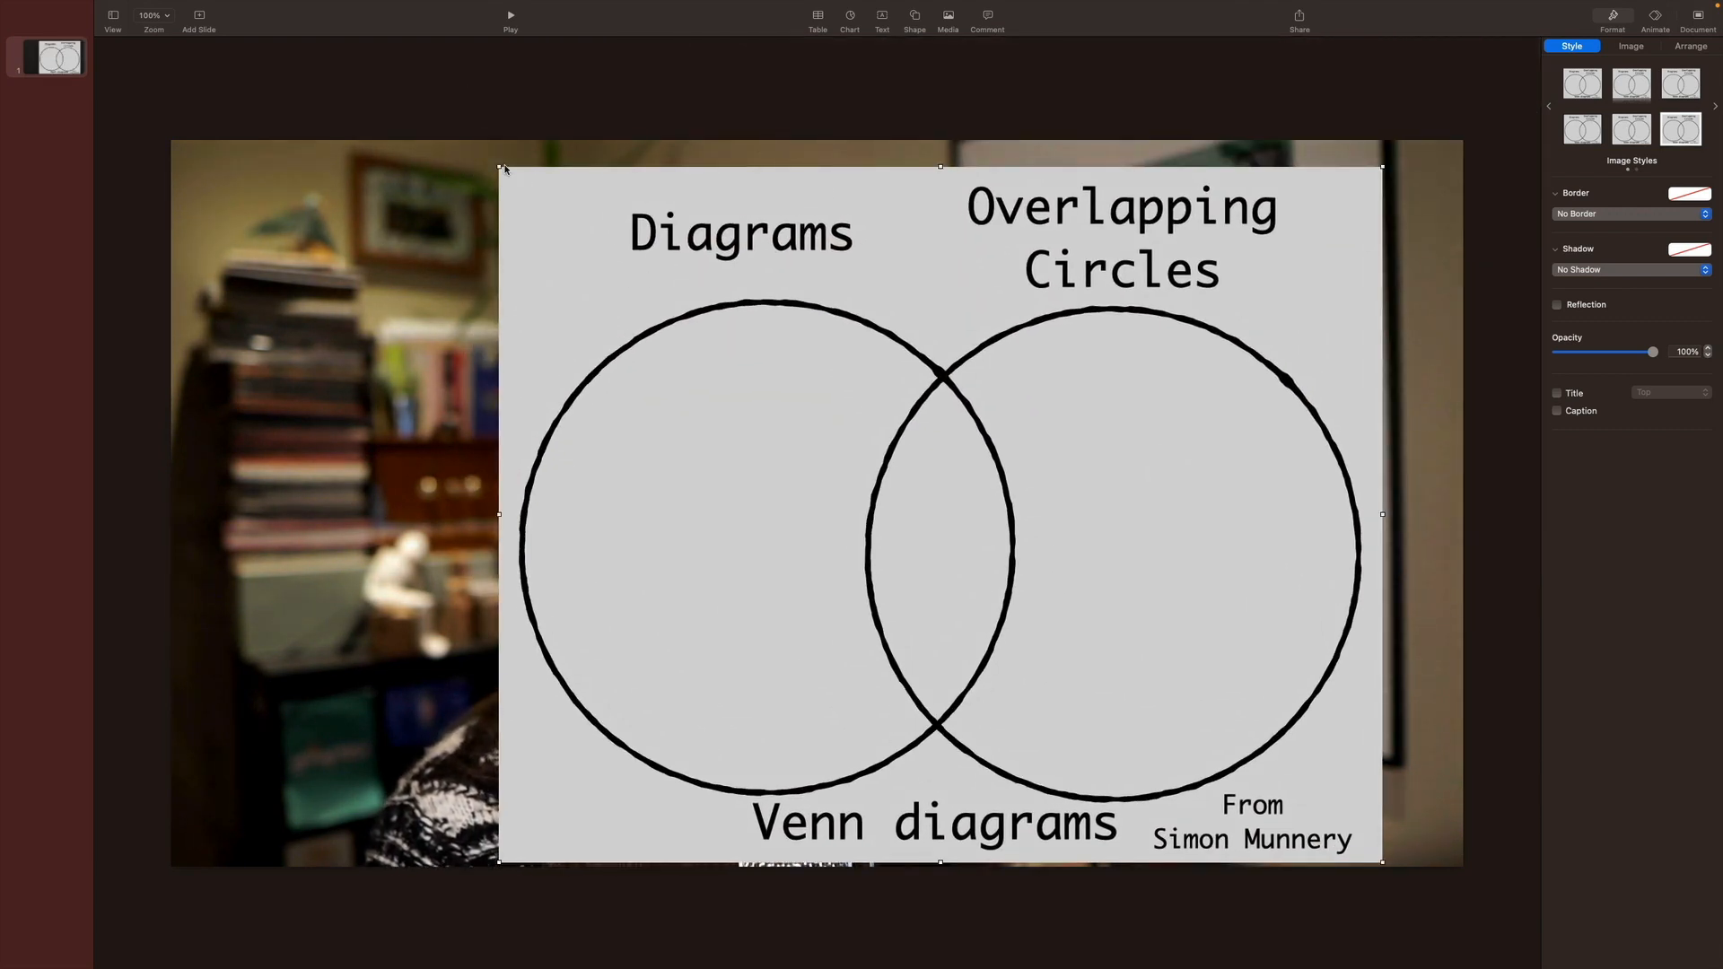
pyautogui.moveTo(498, 166); pyautogui.dragTo(868, 450)
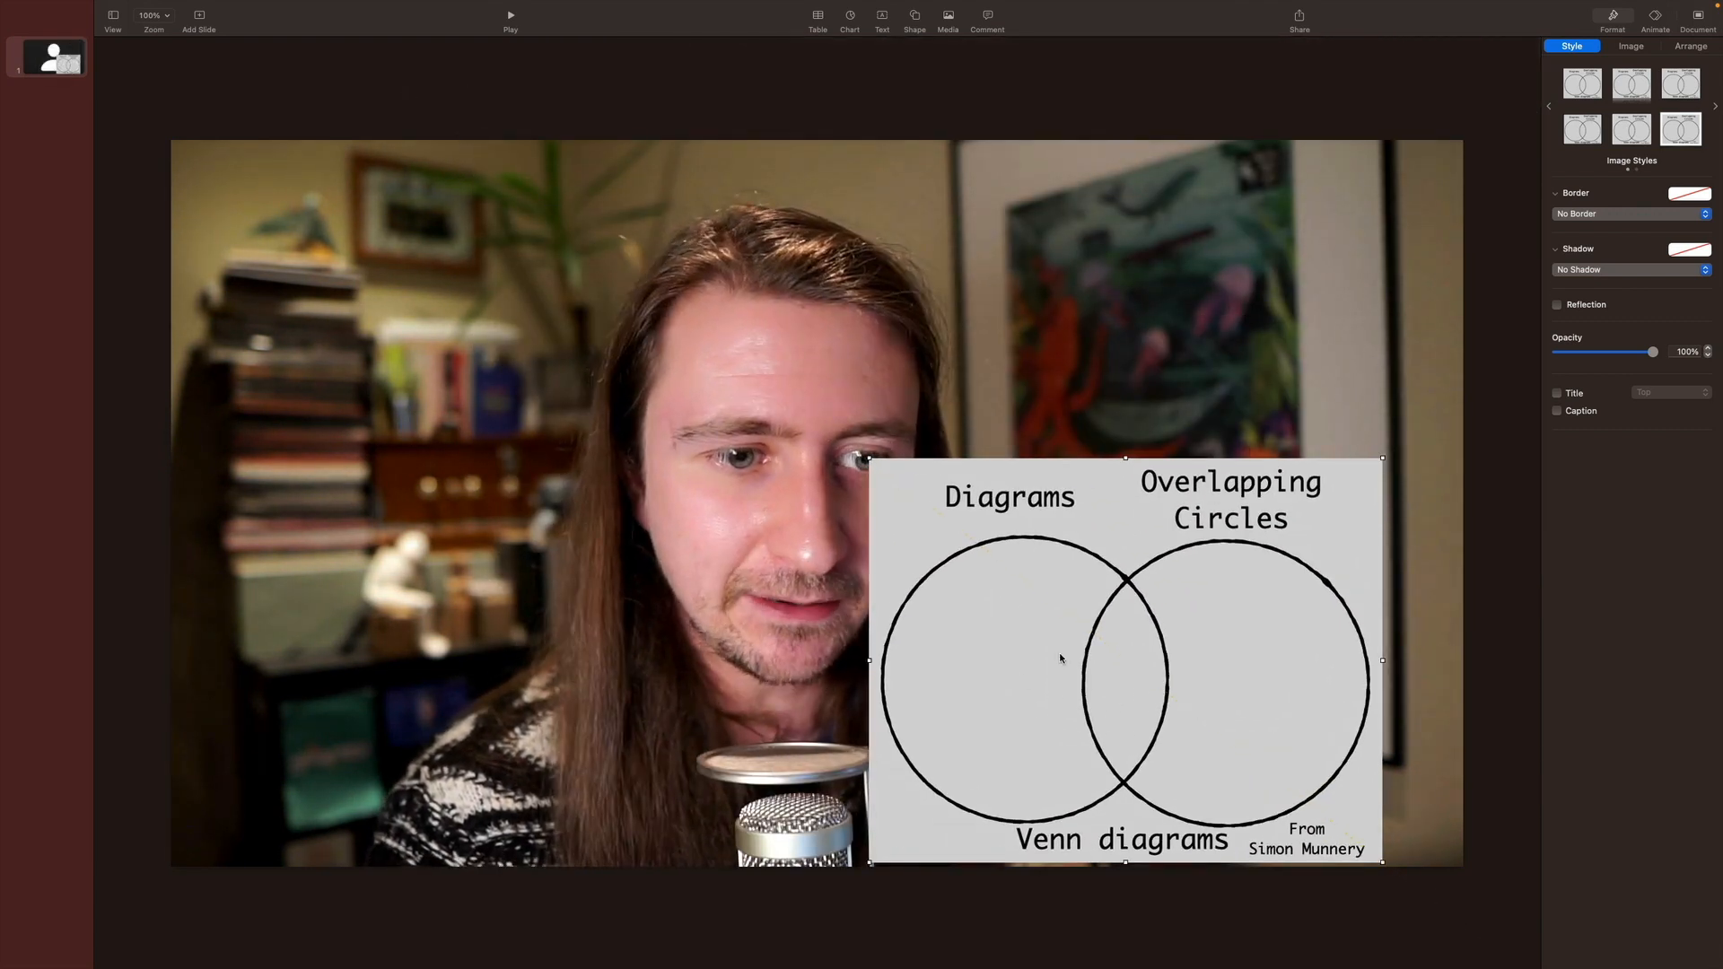
pyautogui.moveTo(1059, 653); pyautogui.dragTo(1111, 372)
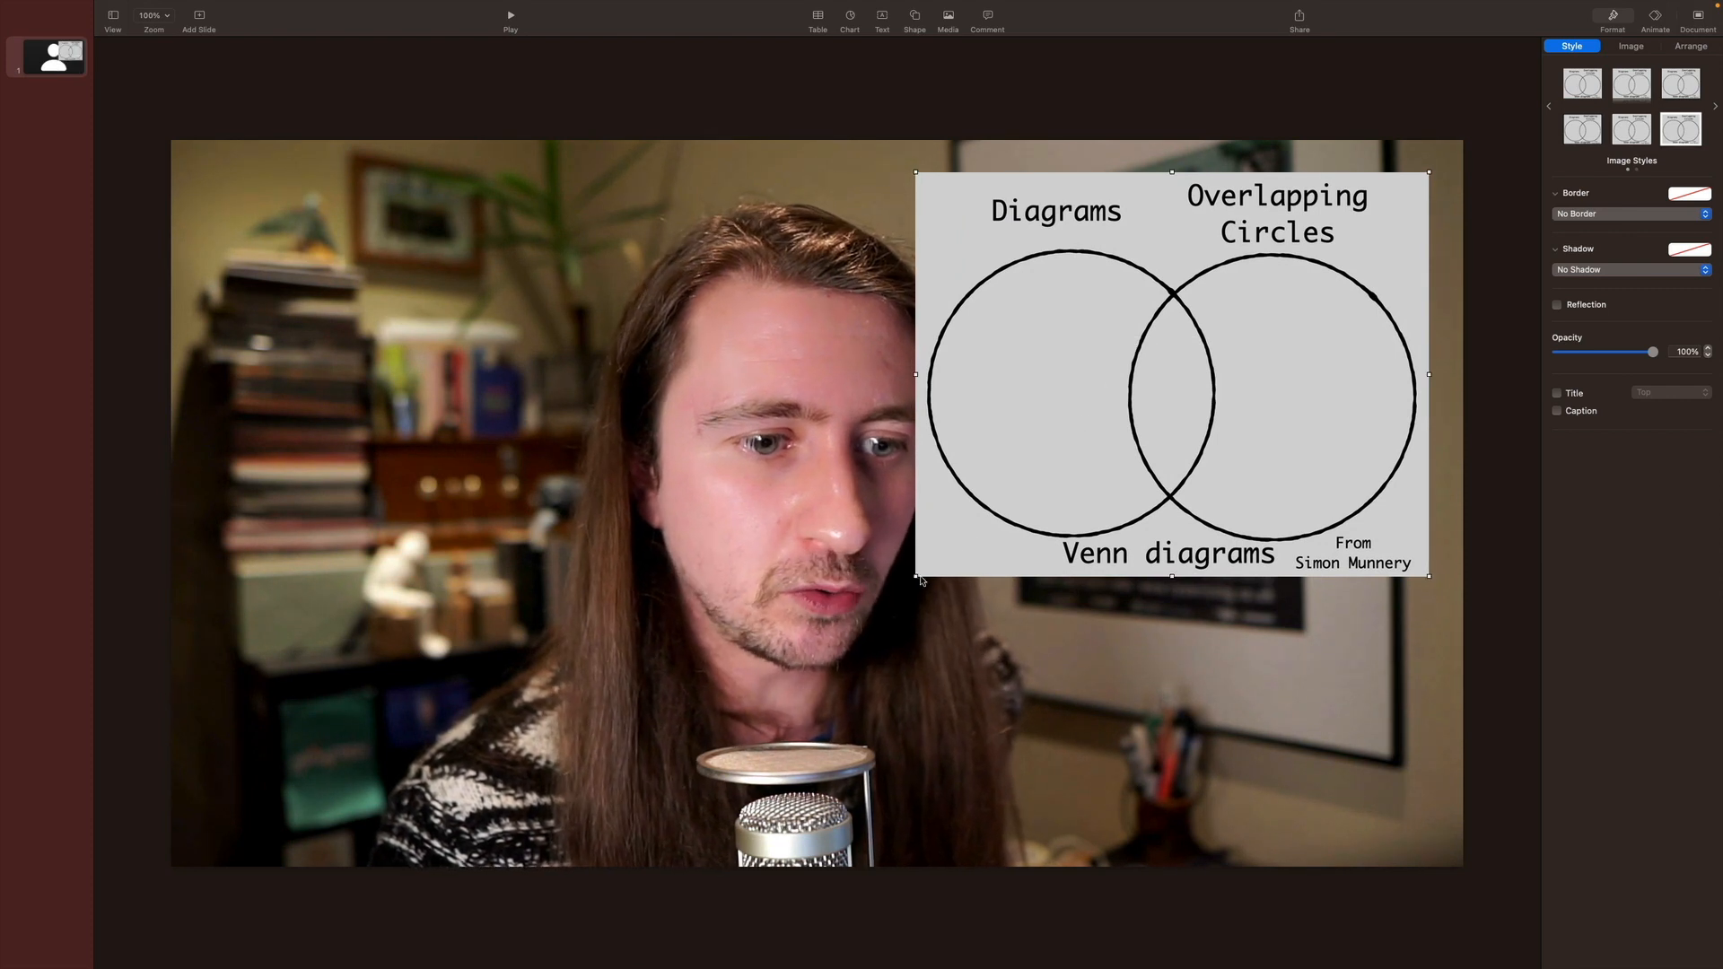
pyautogui.moveTo(914, 578); pyautogui.dragTo(995, 512)
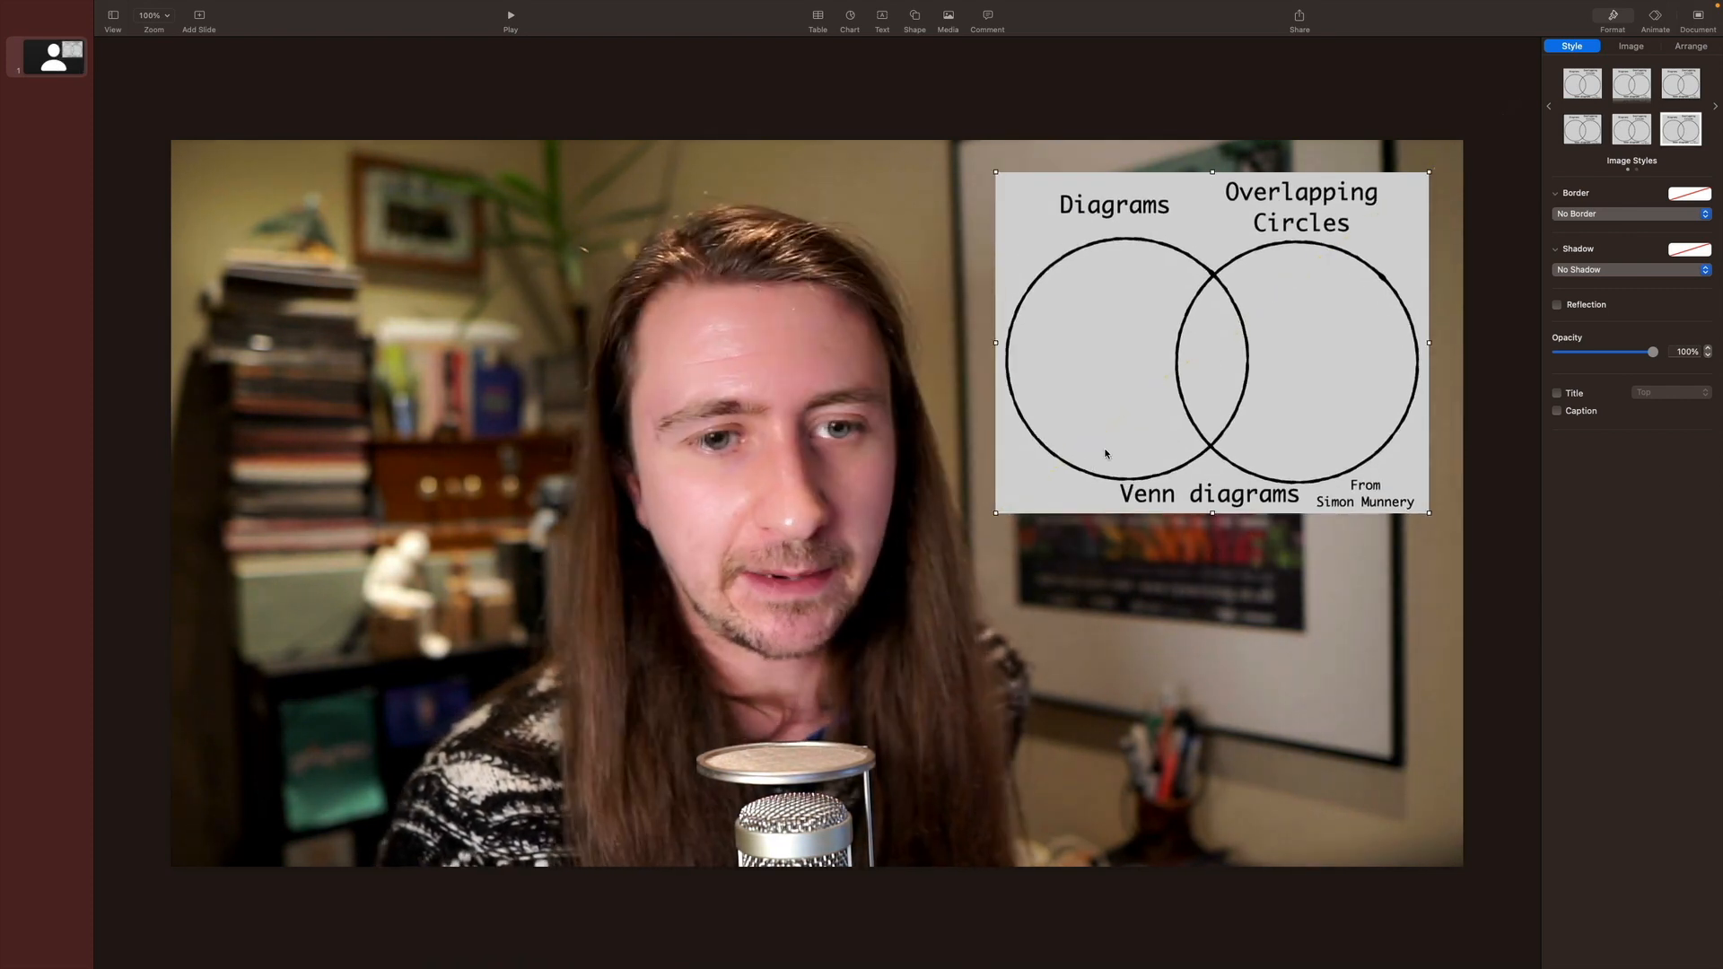
pyautogui.moveTo(1205, 401); pyautogui.dragTo(1219, 394)
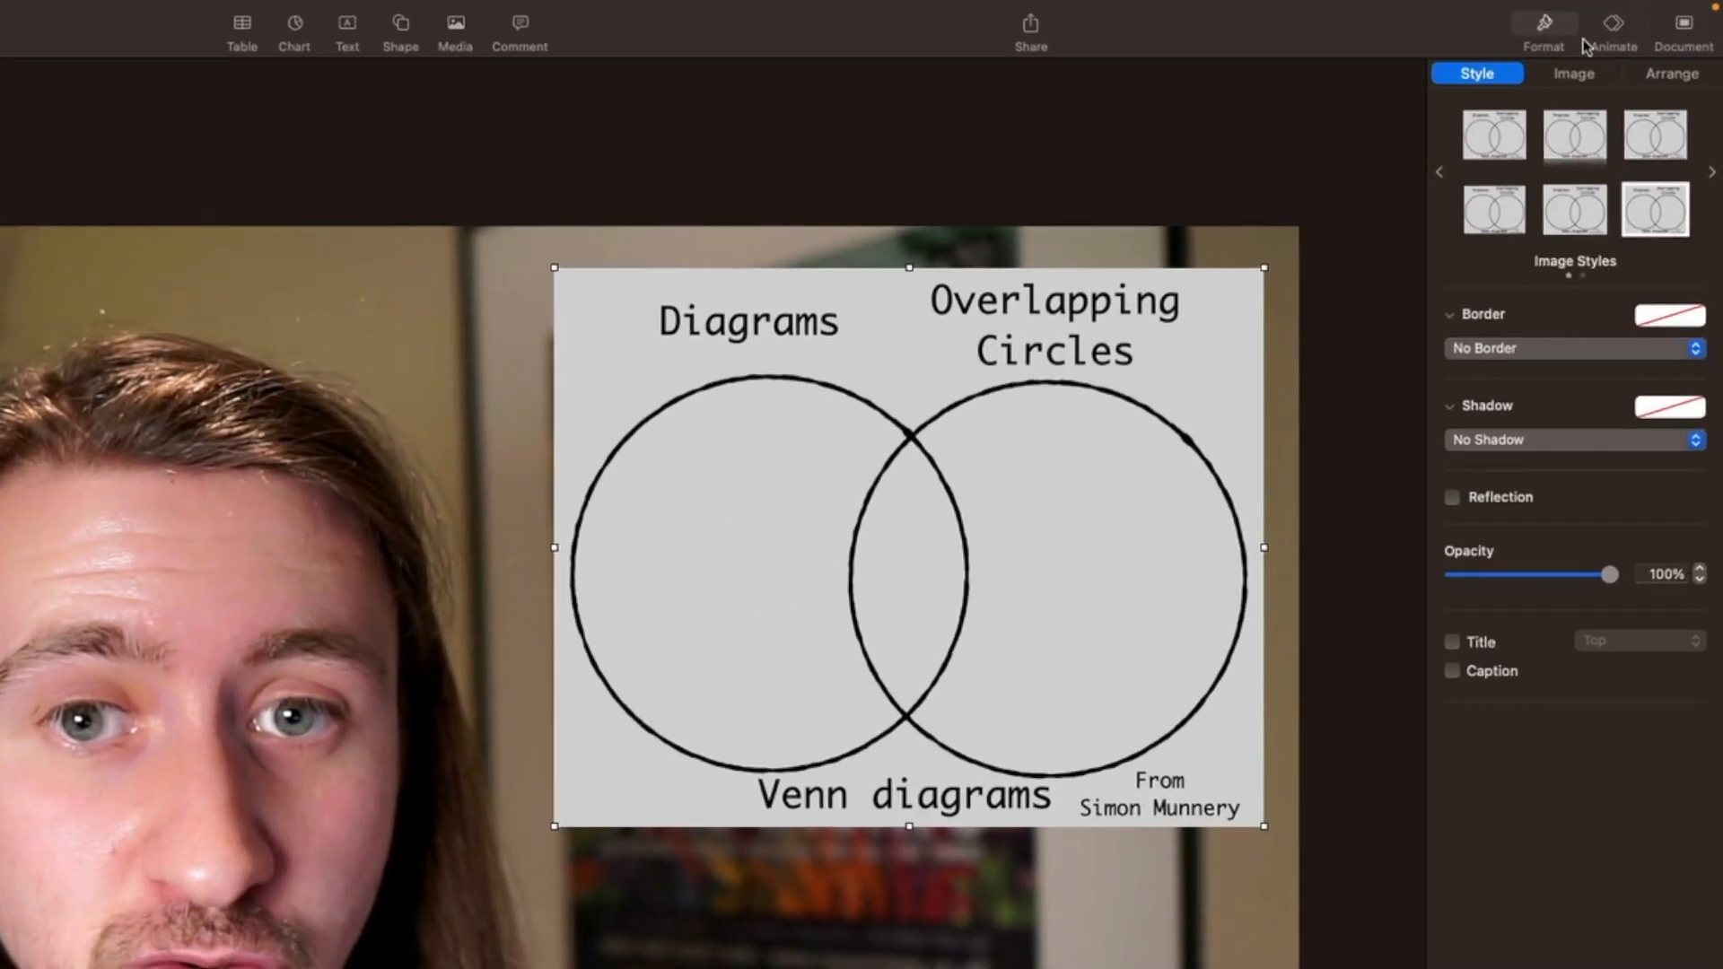
# - Give the Venn diagram image a Pop build-in effect
pyautogui.click(1613, 34)
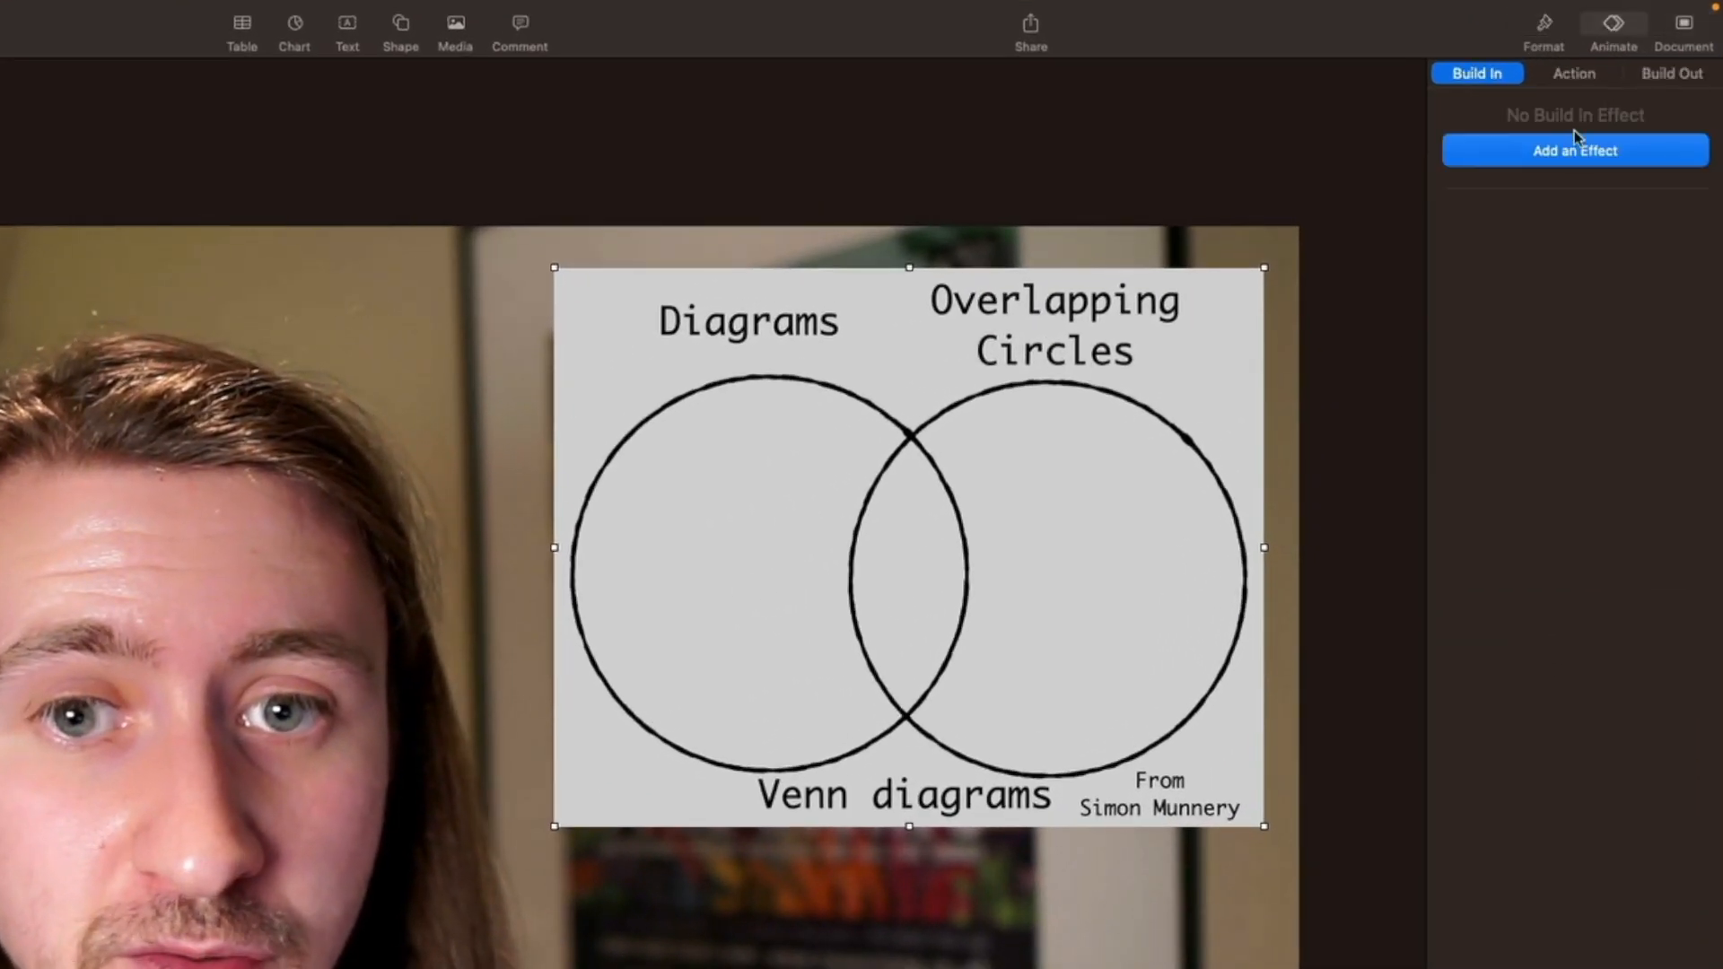
pyautogui.click(1458, 148)
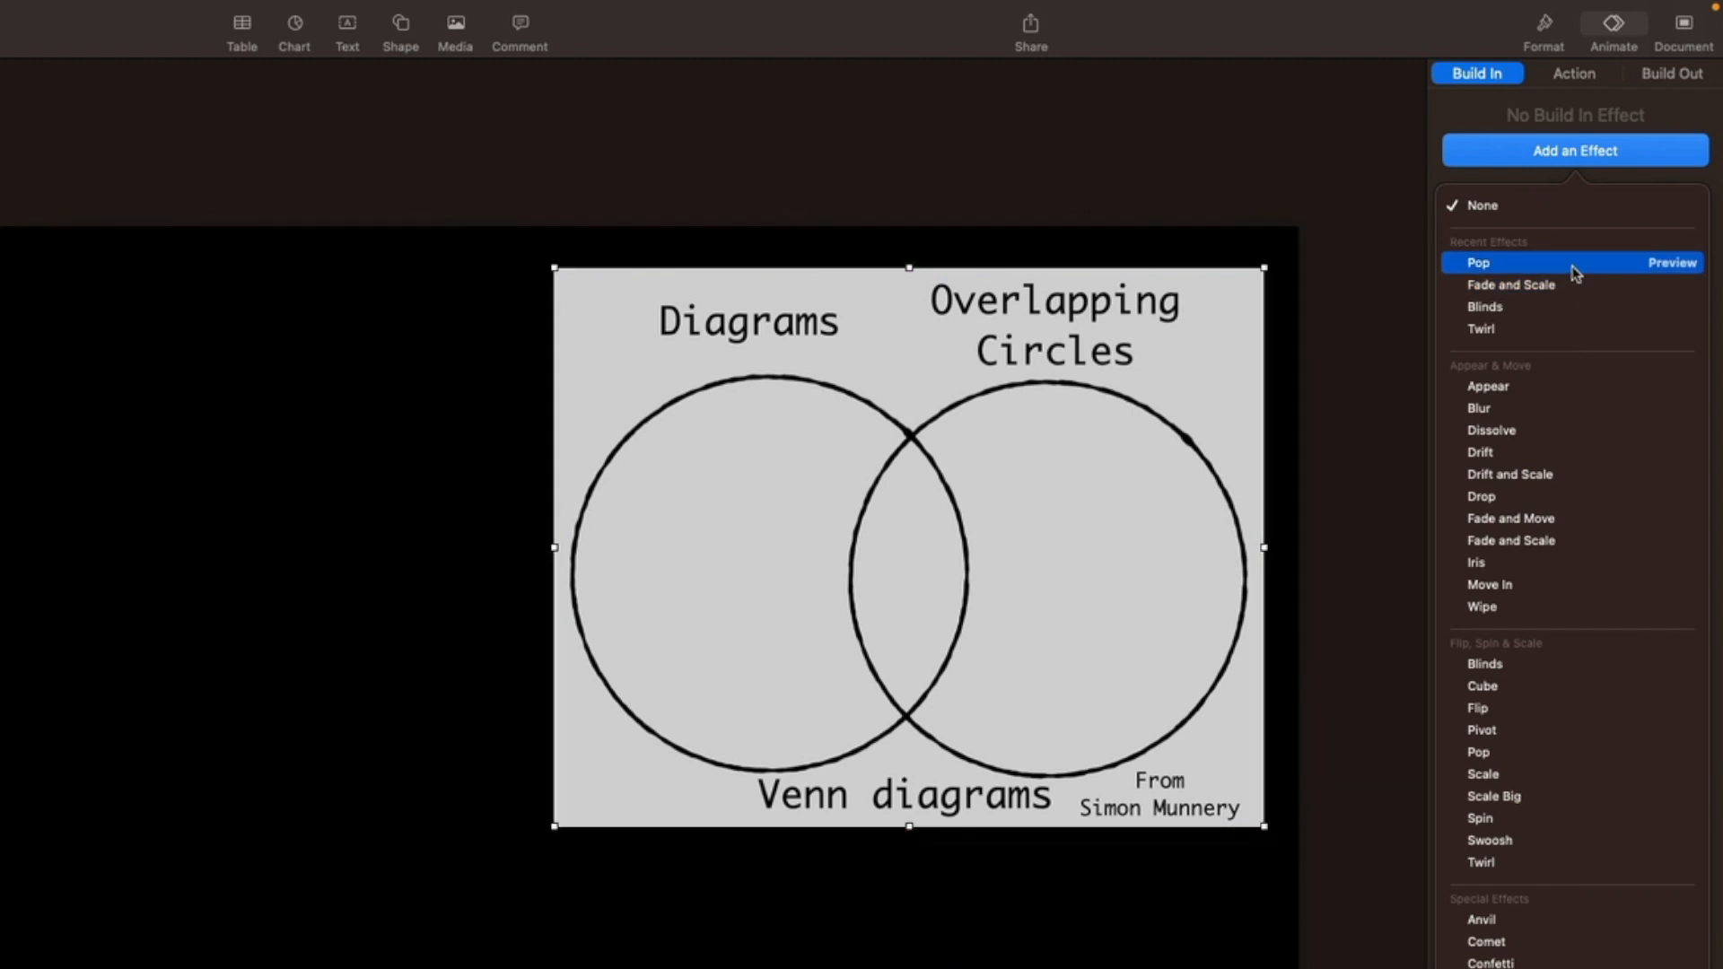
pyautogui.click(1575, 273)
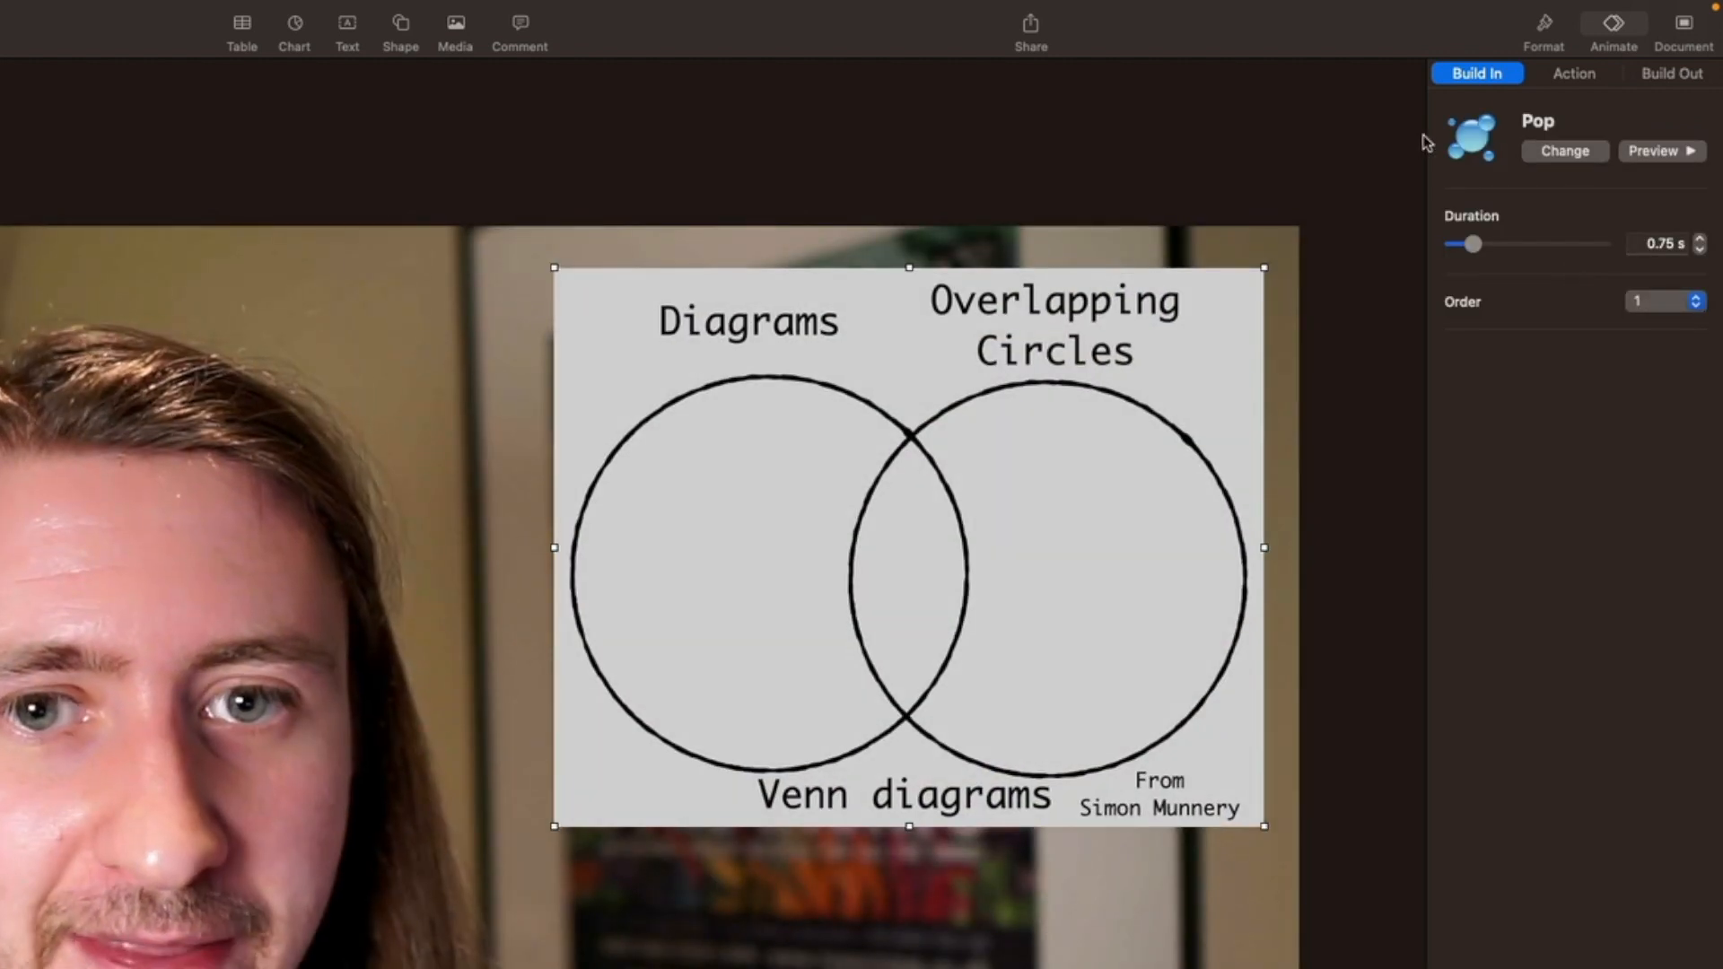
# - Give the Venn diagram image a Crumble build-out effect and play the slideshow
pyautogui.click(1664, 73)
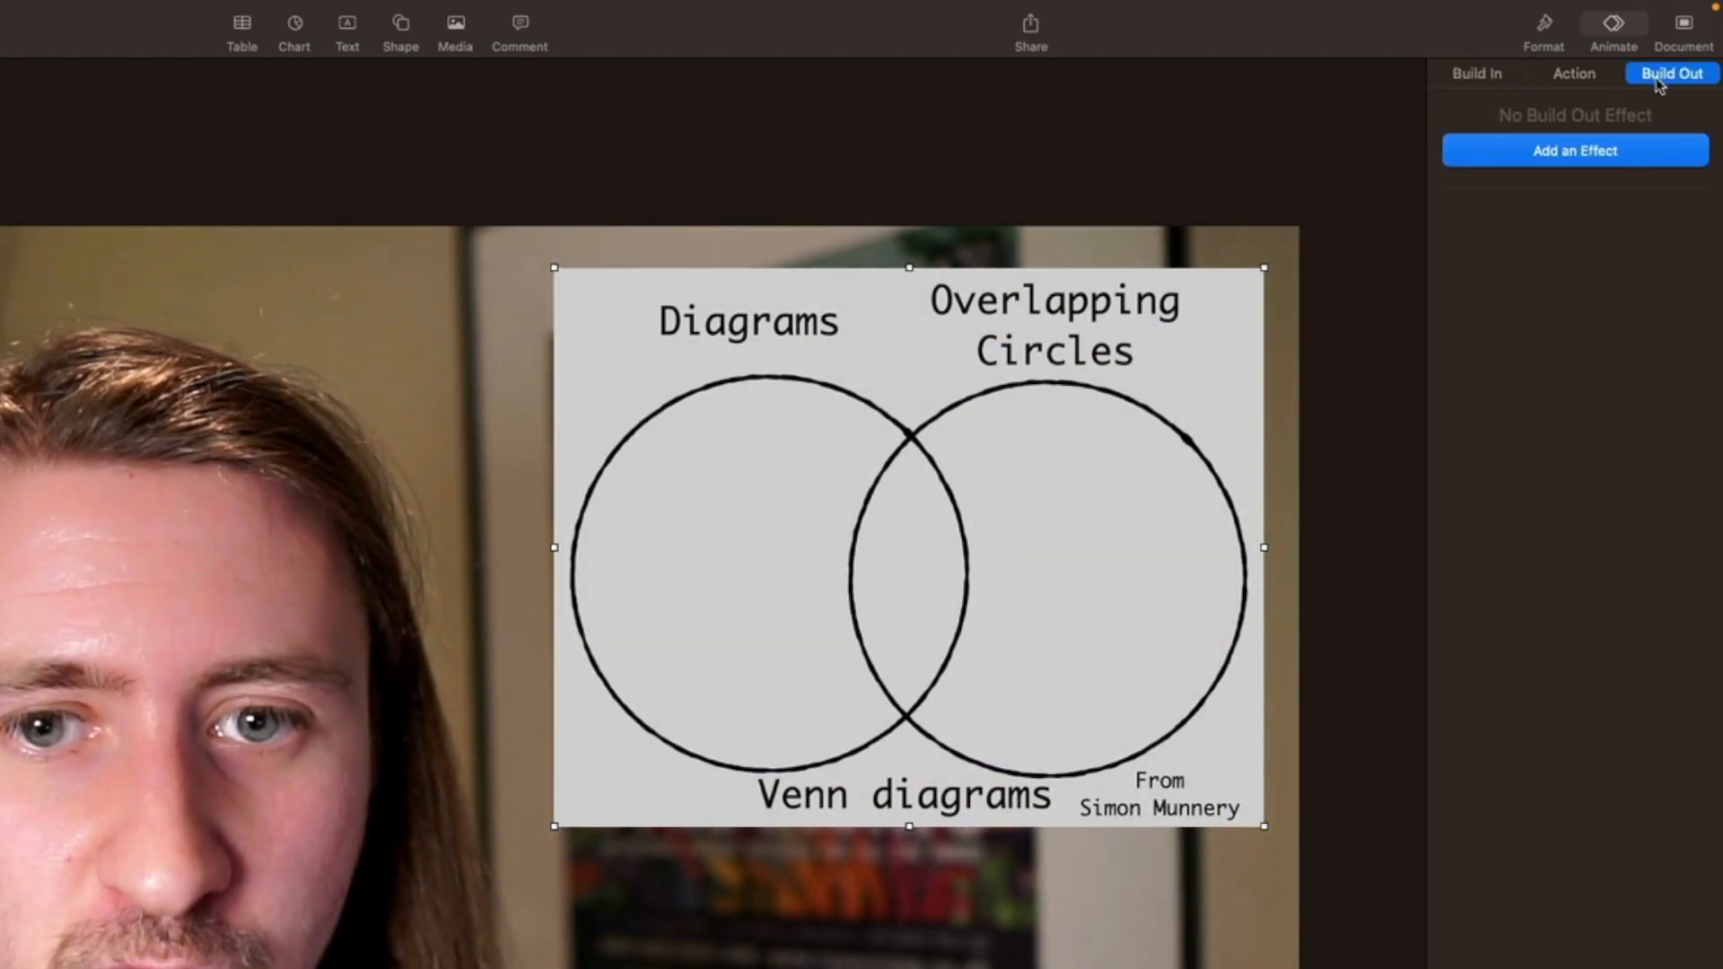
pyautogui.click(1607, 154)
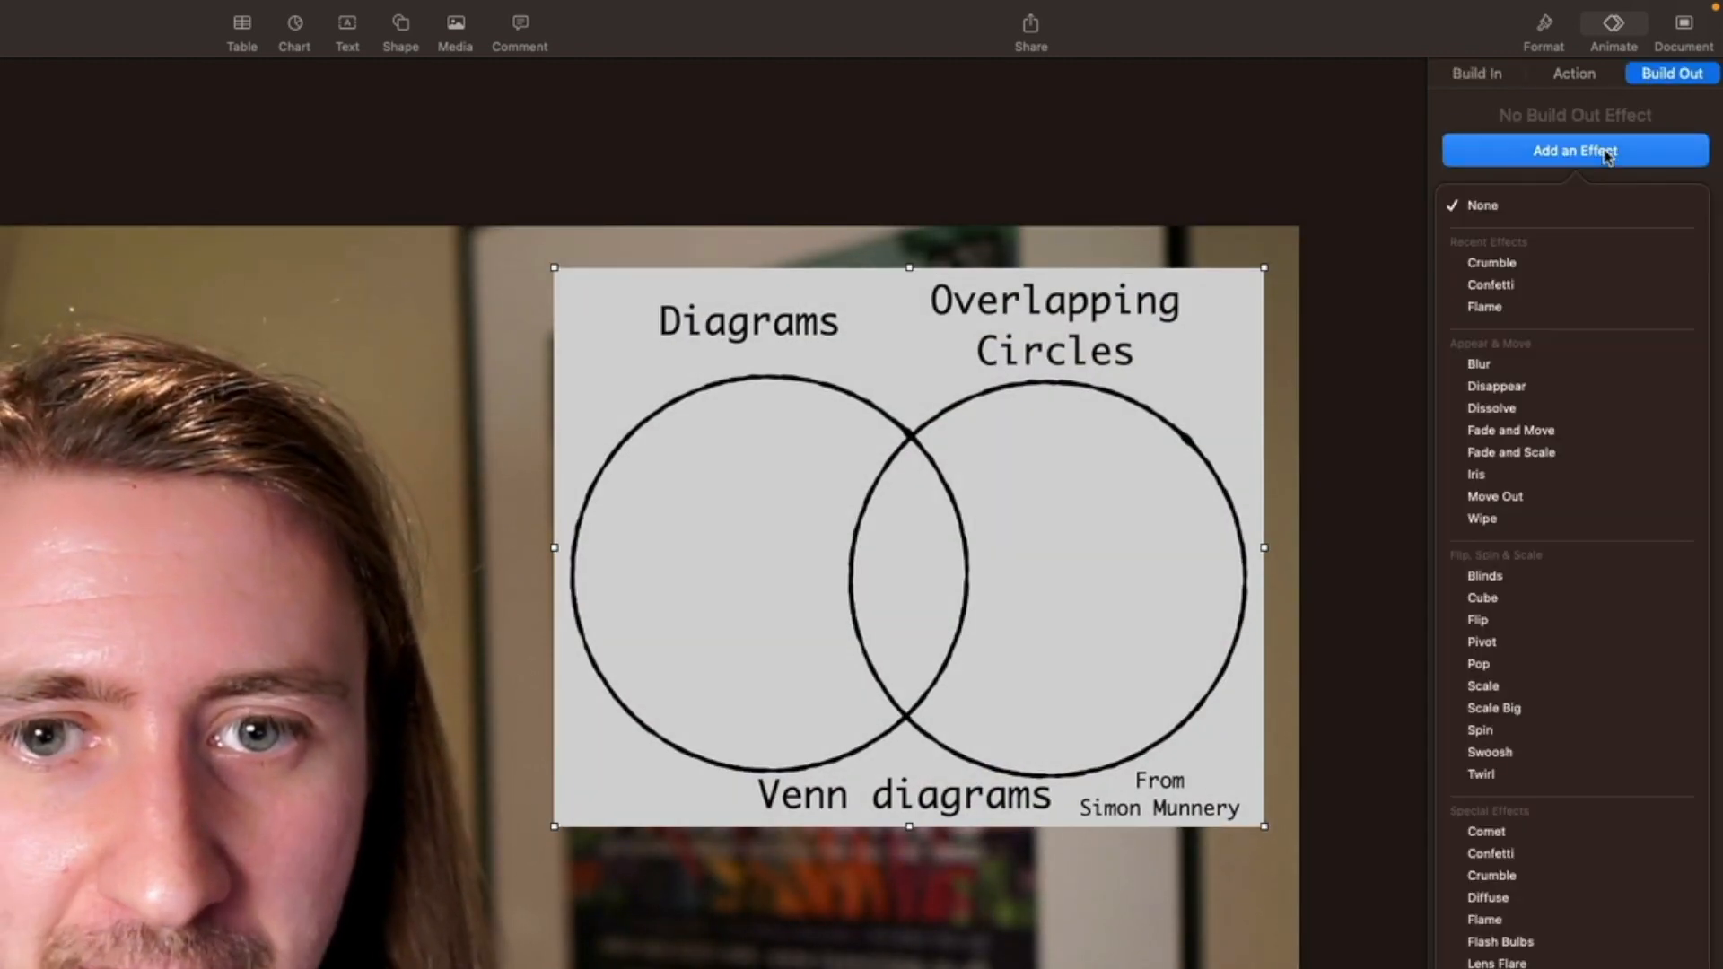
pyautogui.click(1575, 262)
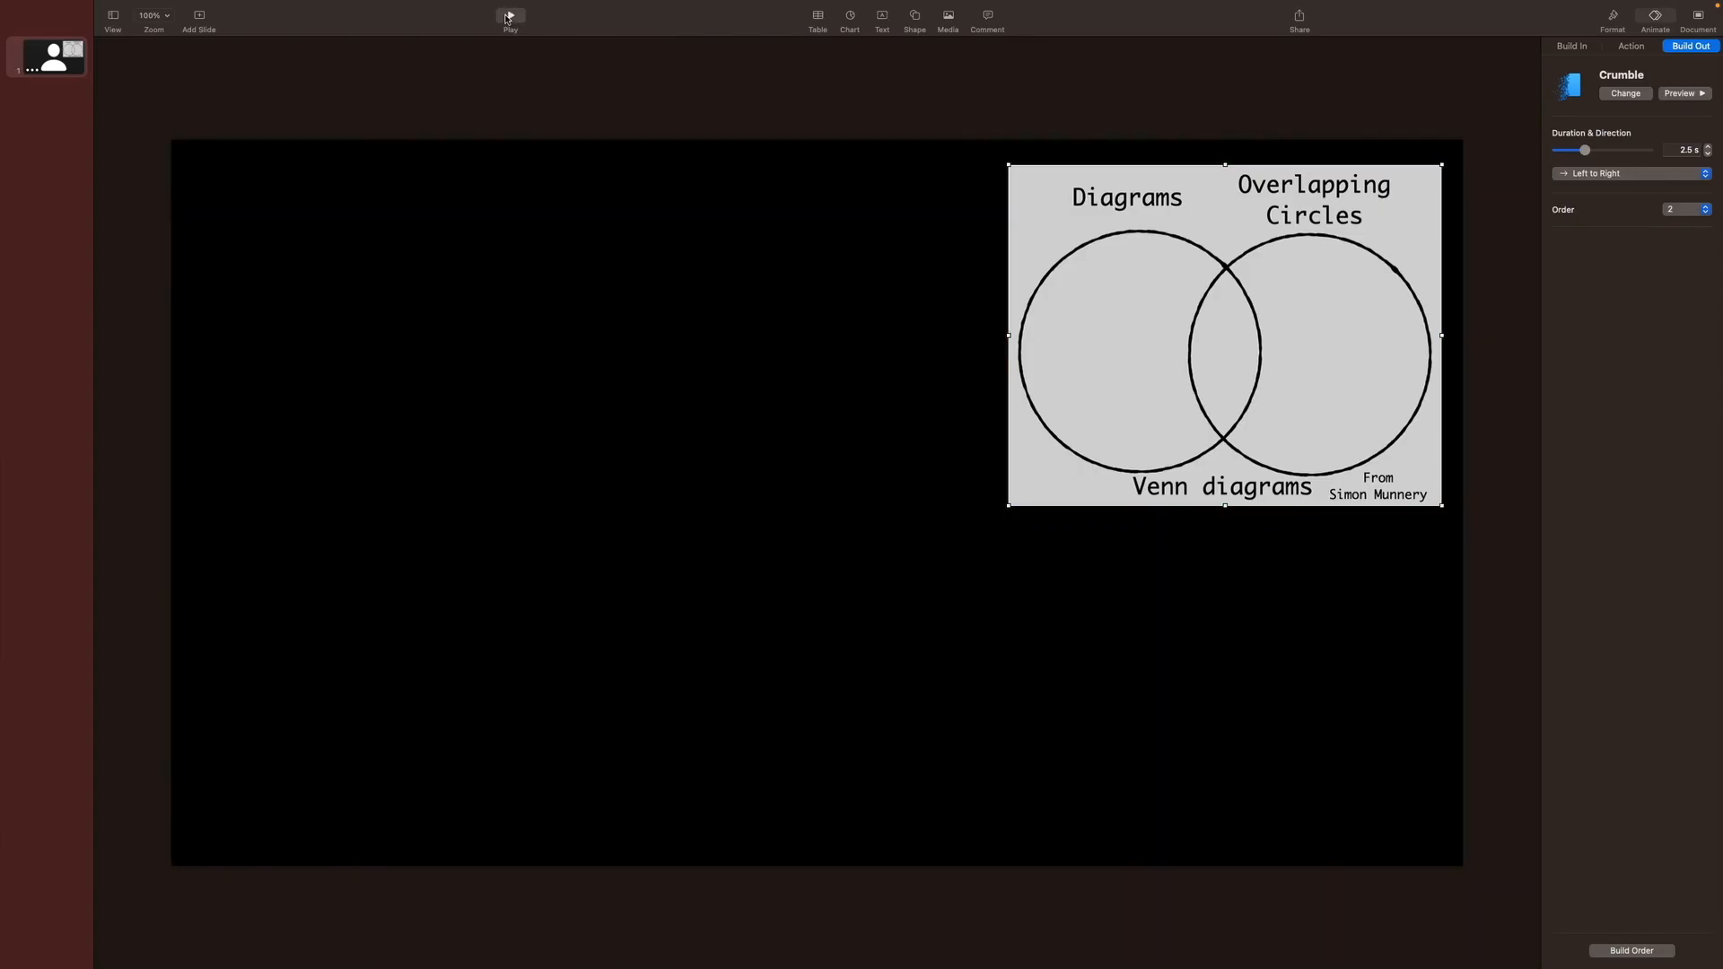
pyautogui.click(508, 17)
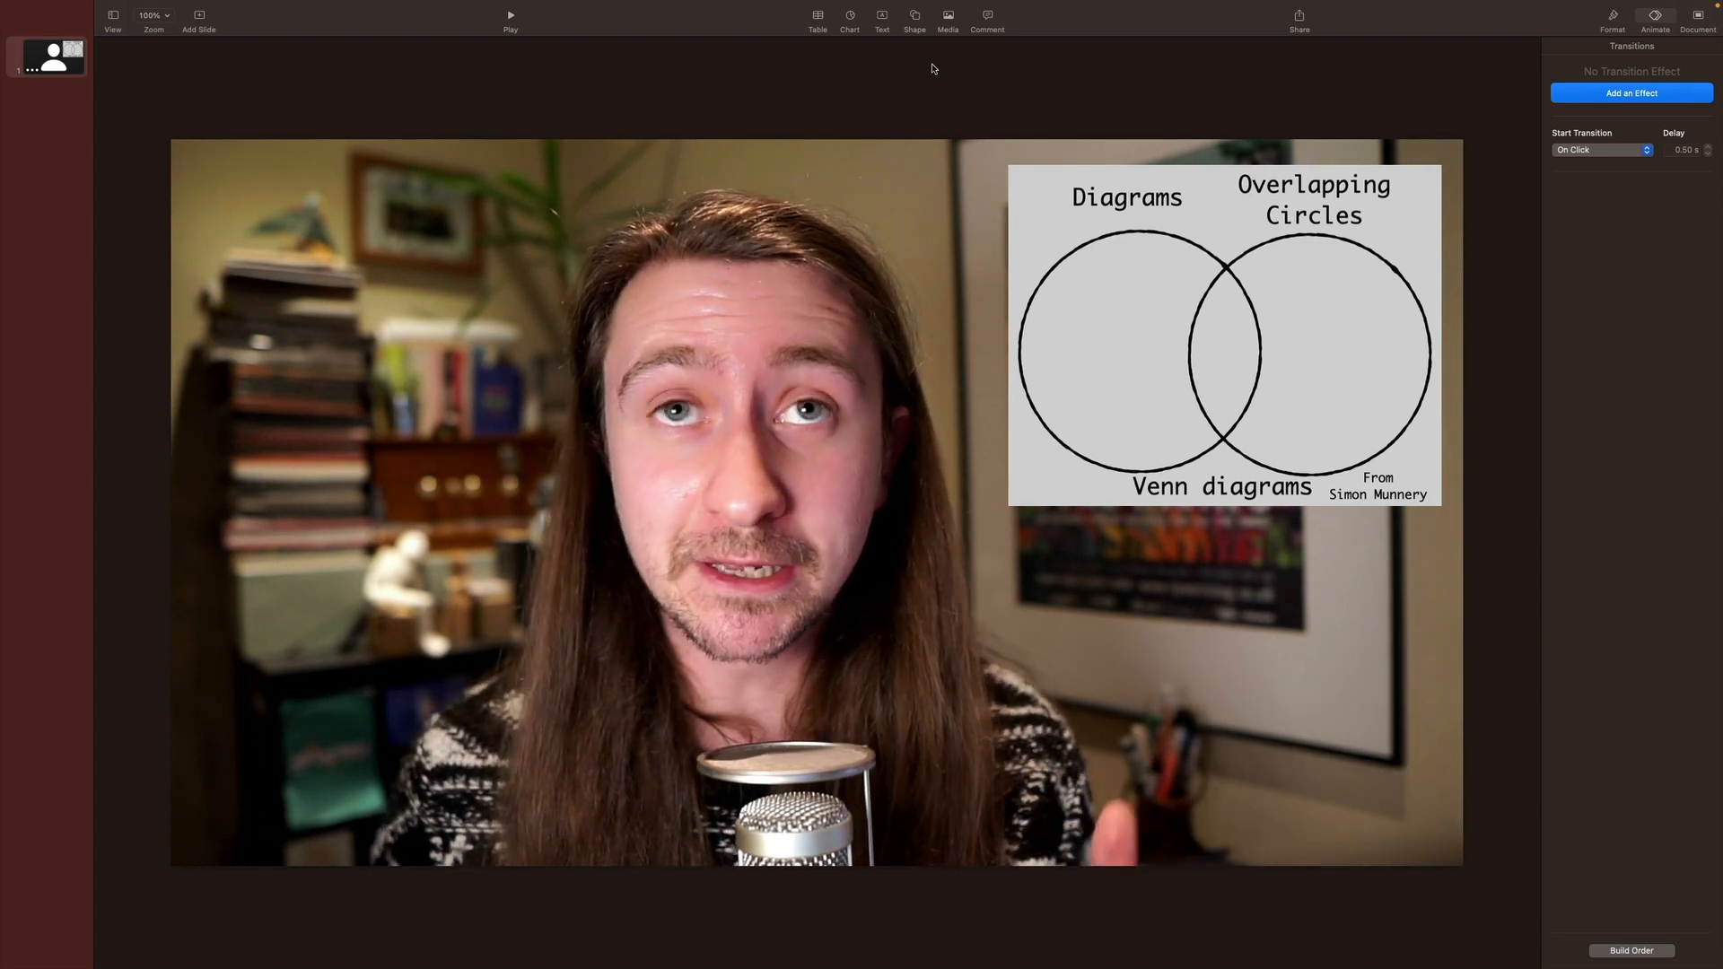
# - Delete the Venn diagram image and shift the live video left, leaving a blank strip along the slide's right side
pyautogui.click(1124, 288)
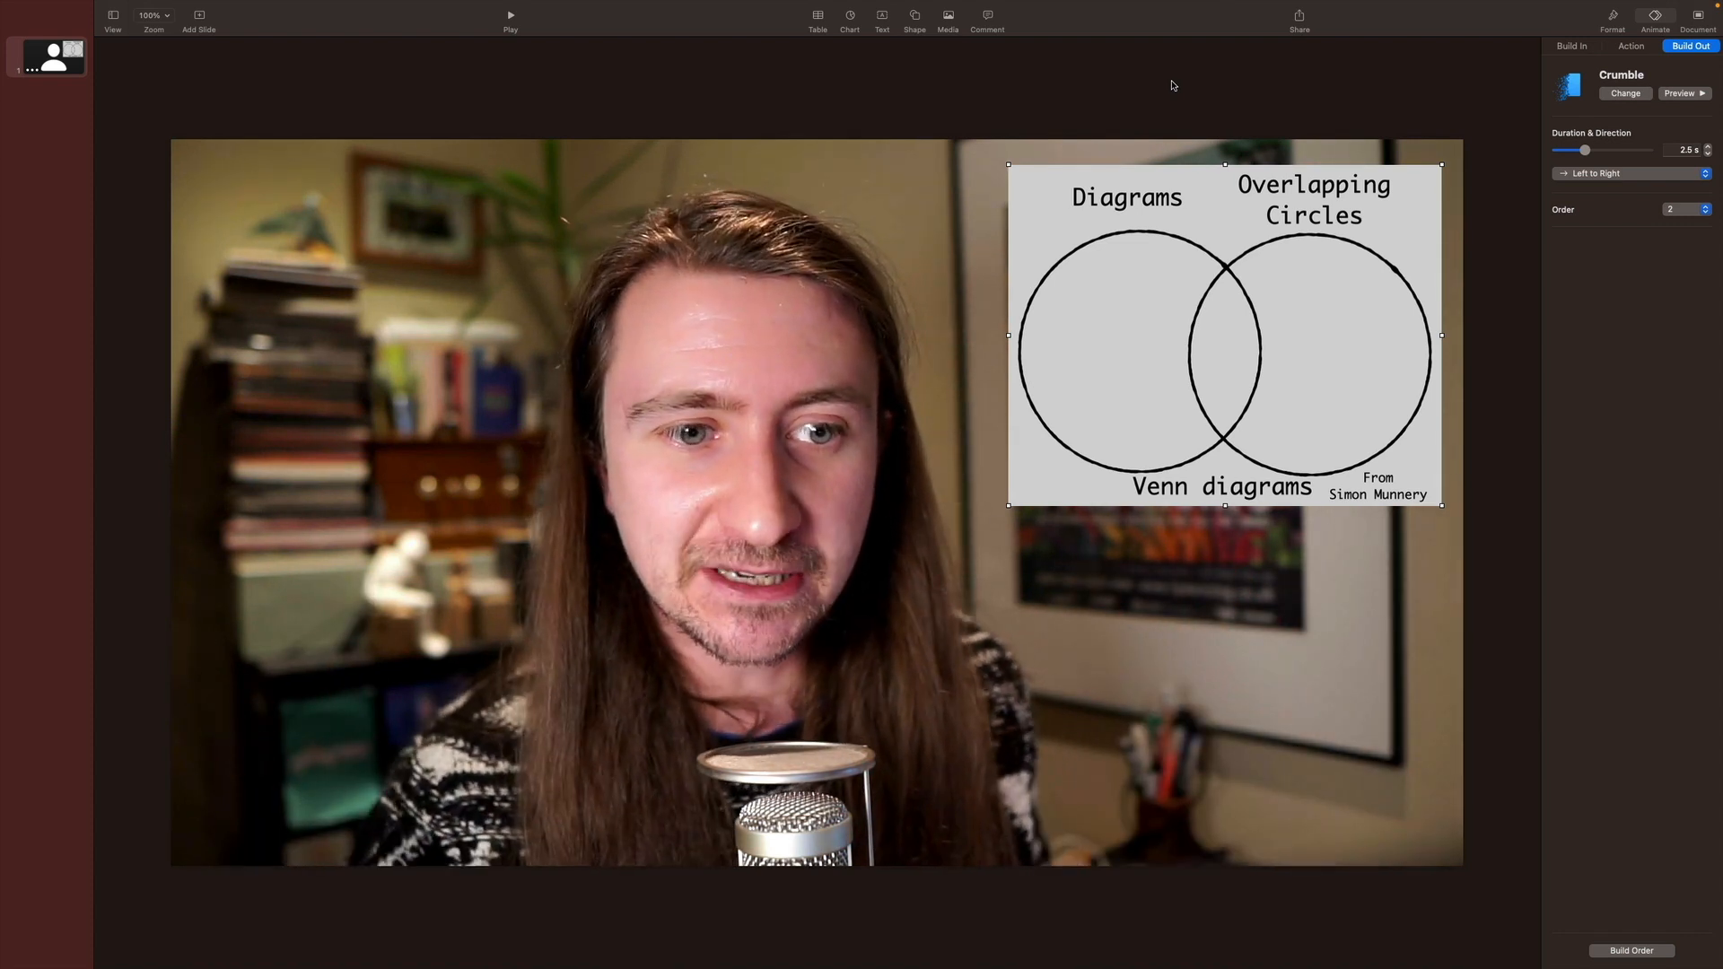
pyautogui.press('Delete')
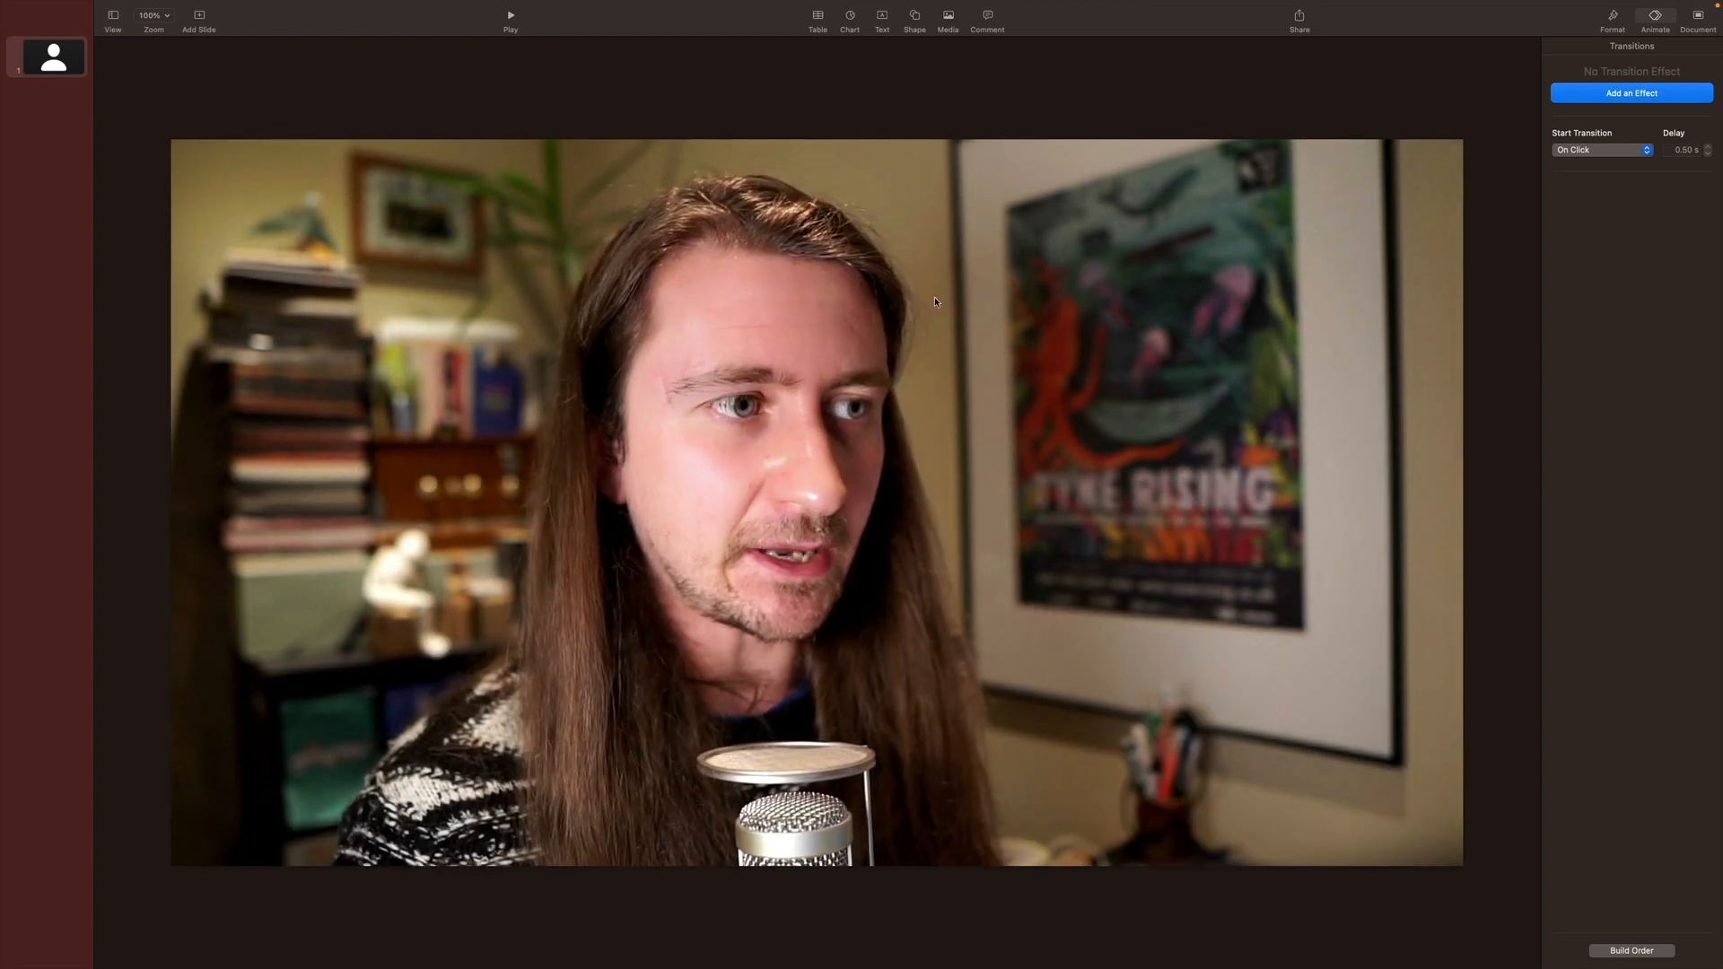
pyautogui.moveTo(1073, 355); pyautogui.dragTo(804, 350)
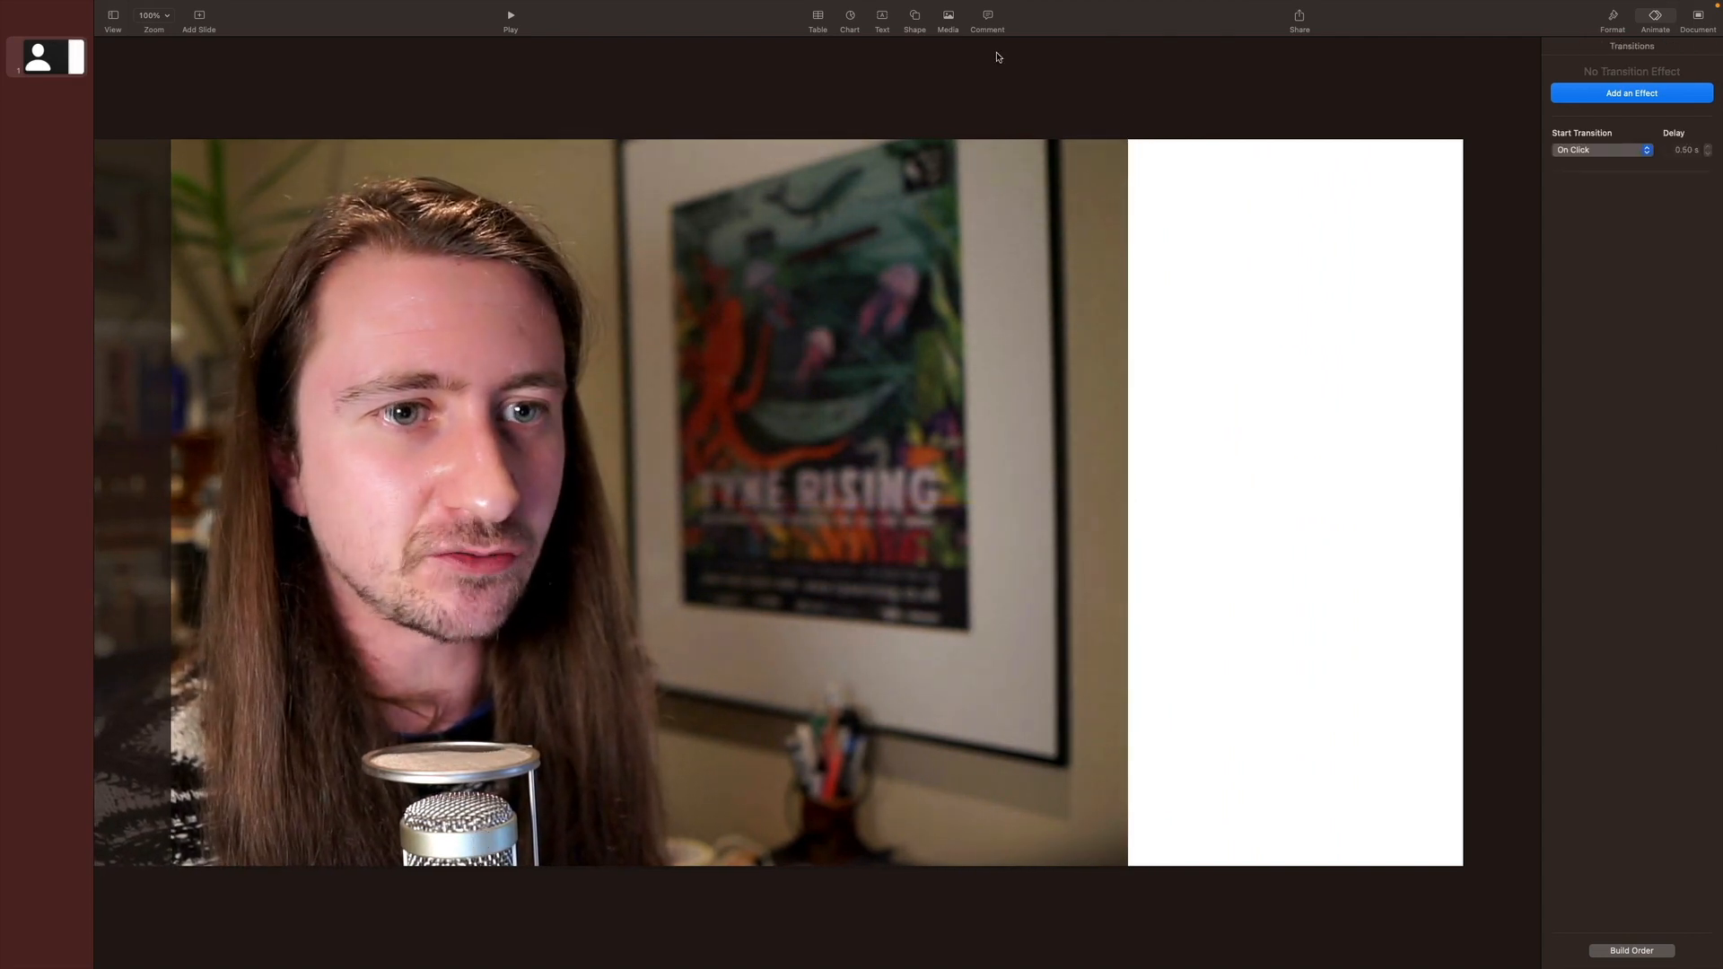
# - Insert a square shape over the live video and enlarge it to cover the slide's right side at full slide height
pyautogui.click(915, 22)
pyautogui.click(914, 118)
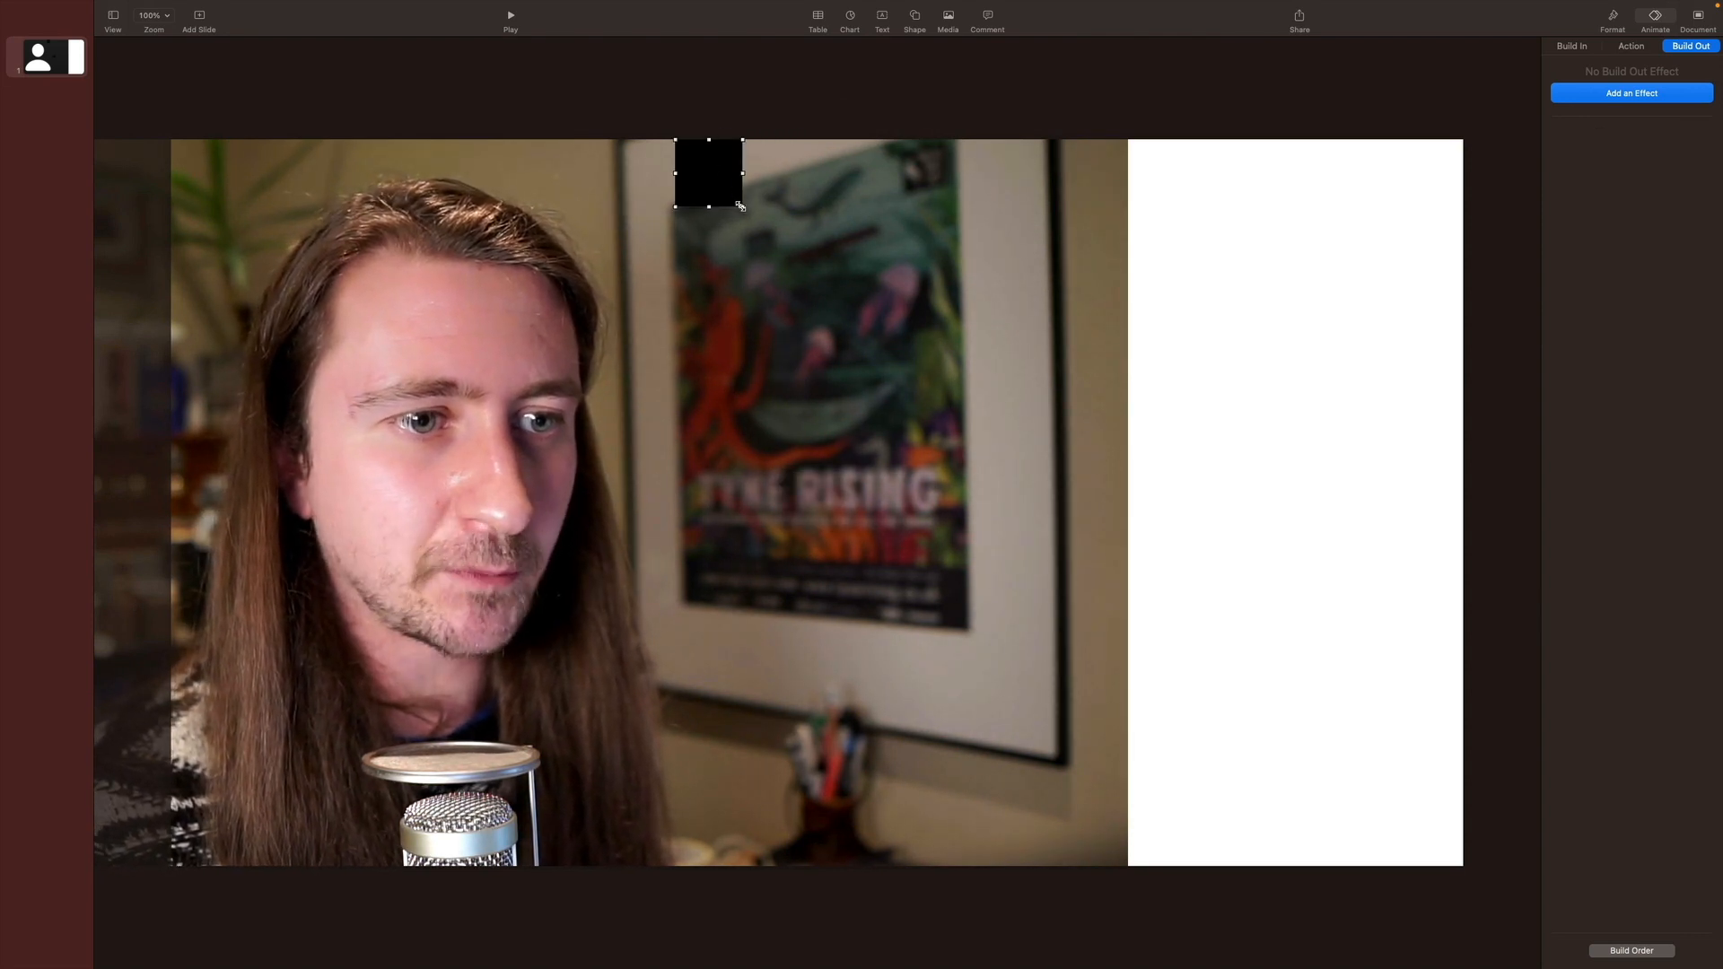
pyautogui.moveTo(740, 204); pyautogui.dragTo(1462, 854)
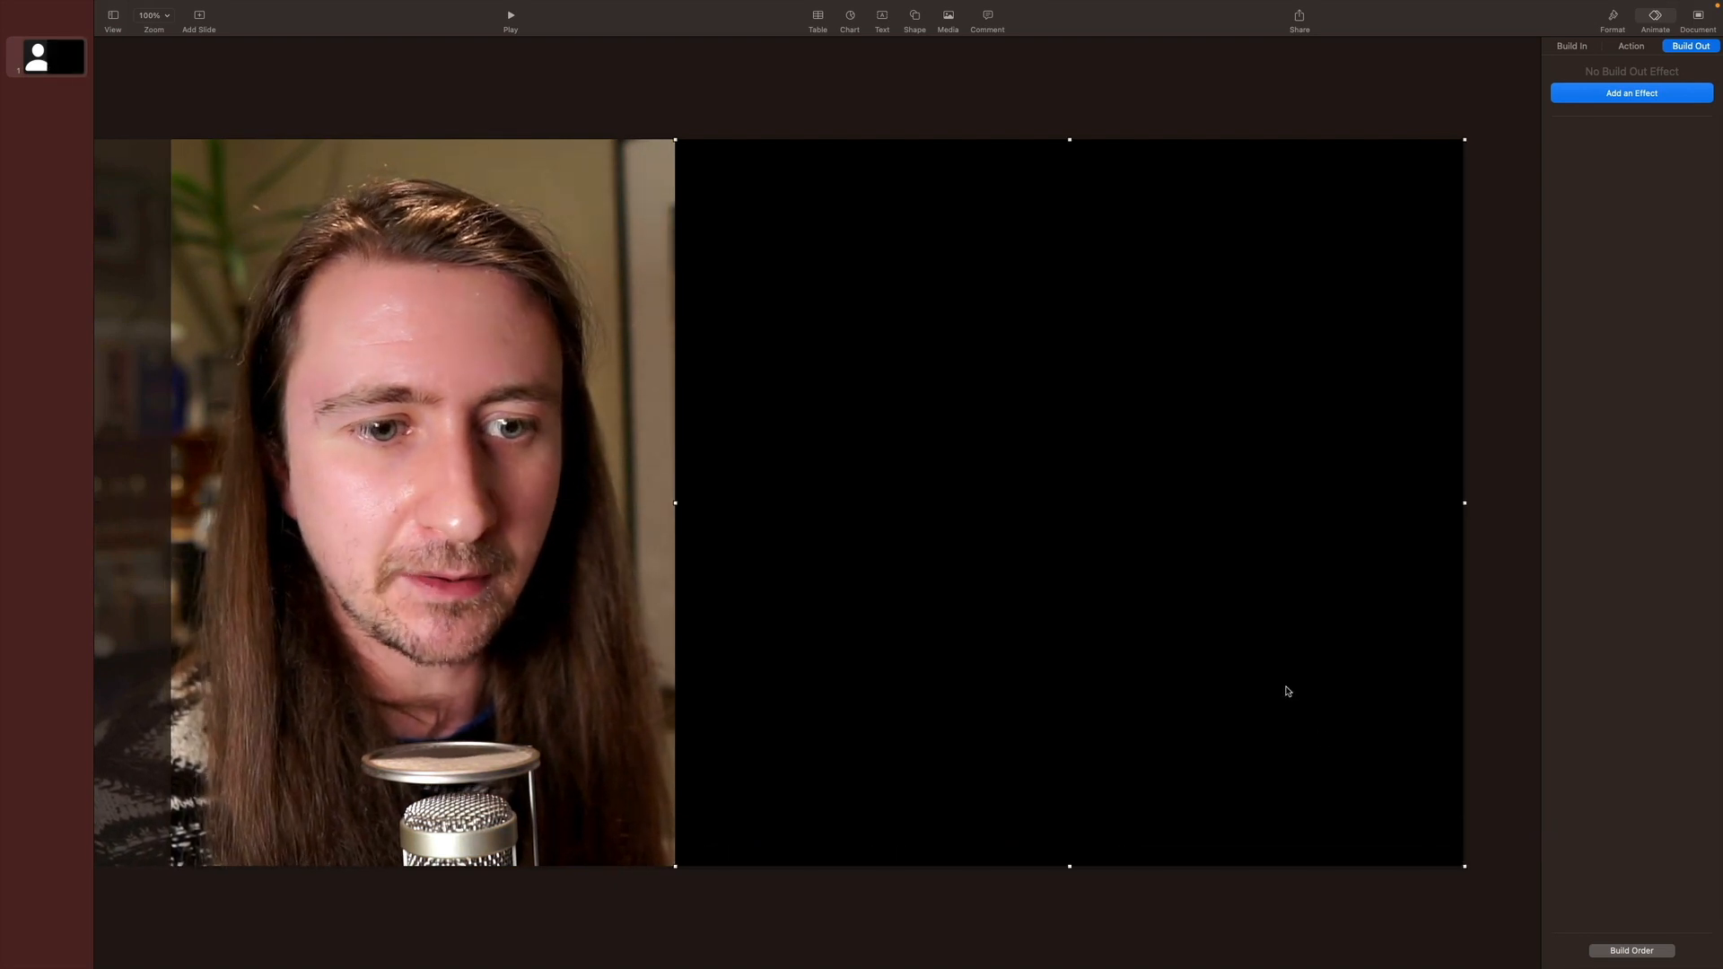
# - Change the rectangle's colour fill to dark grey
pyautogui.click(1611, 20)
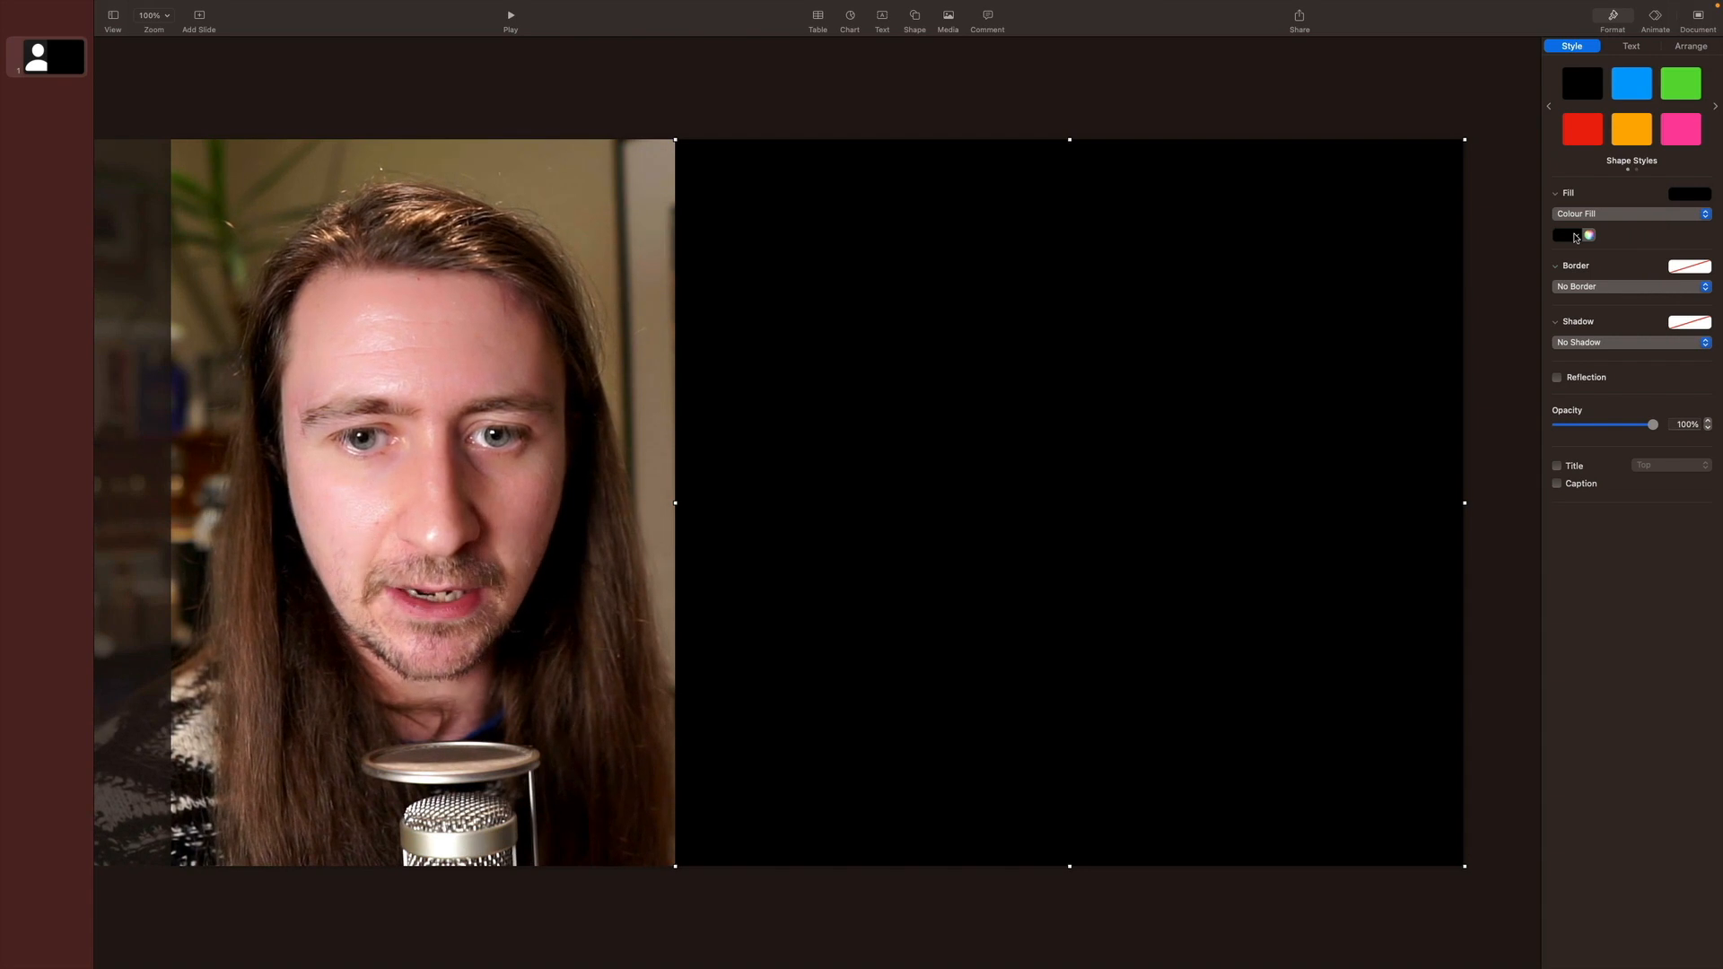
pyautogui.click(1587, 323)
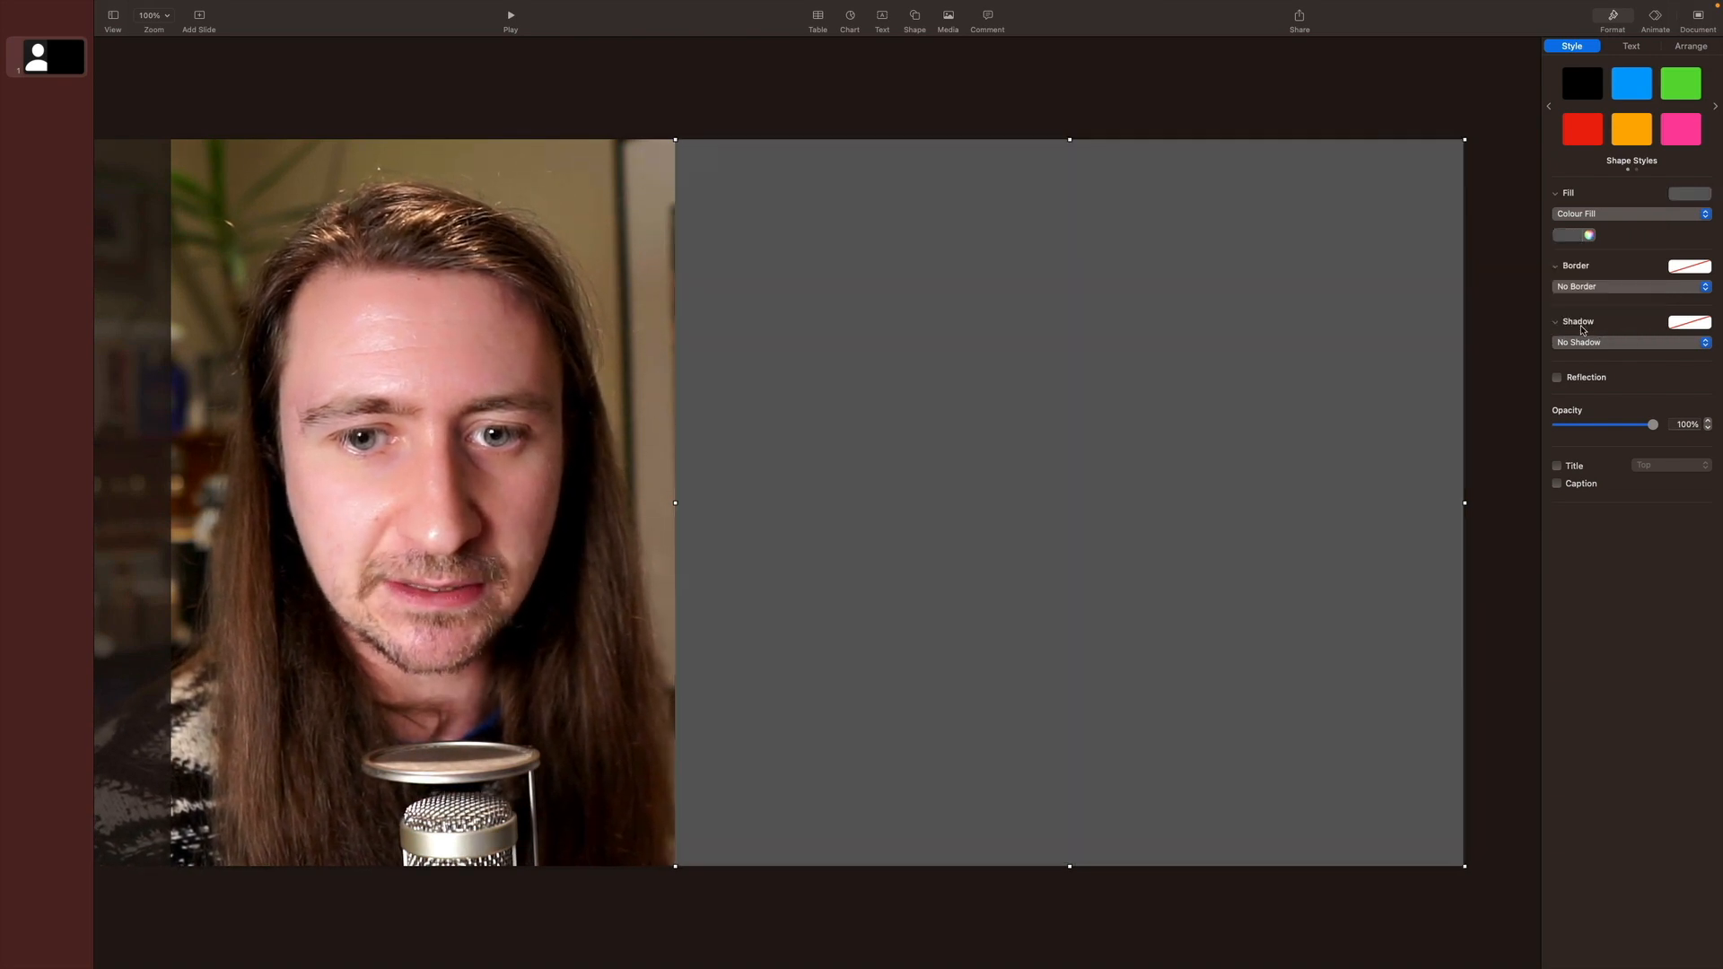
pyautogui.click(1400, 118)
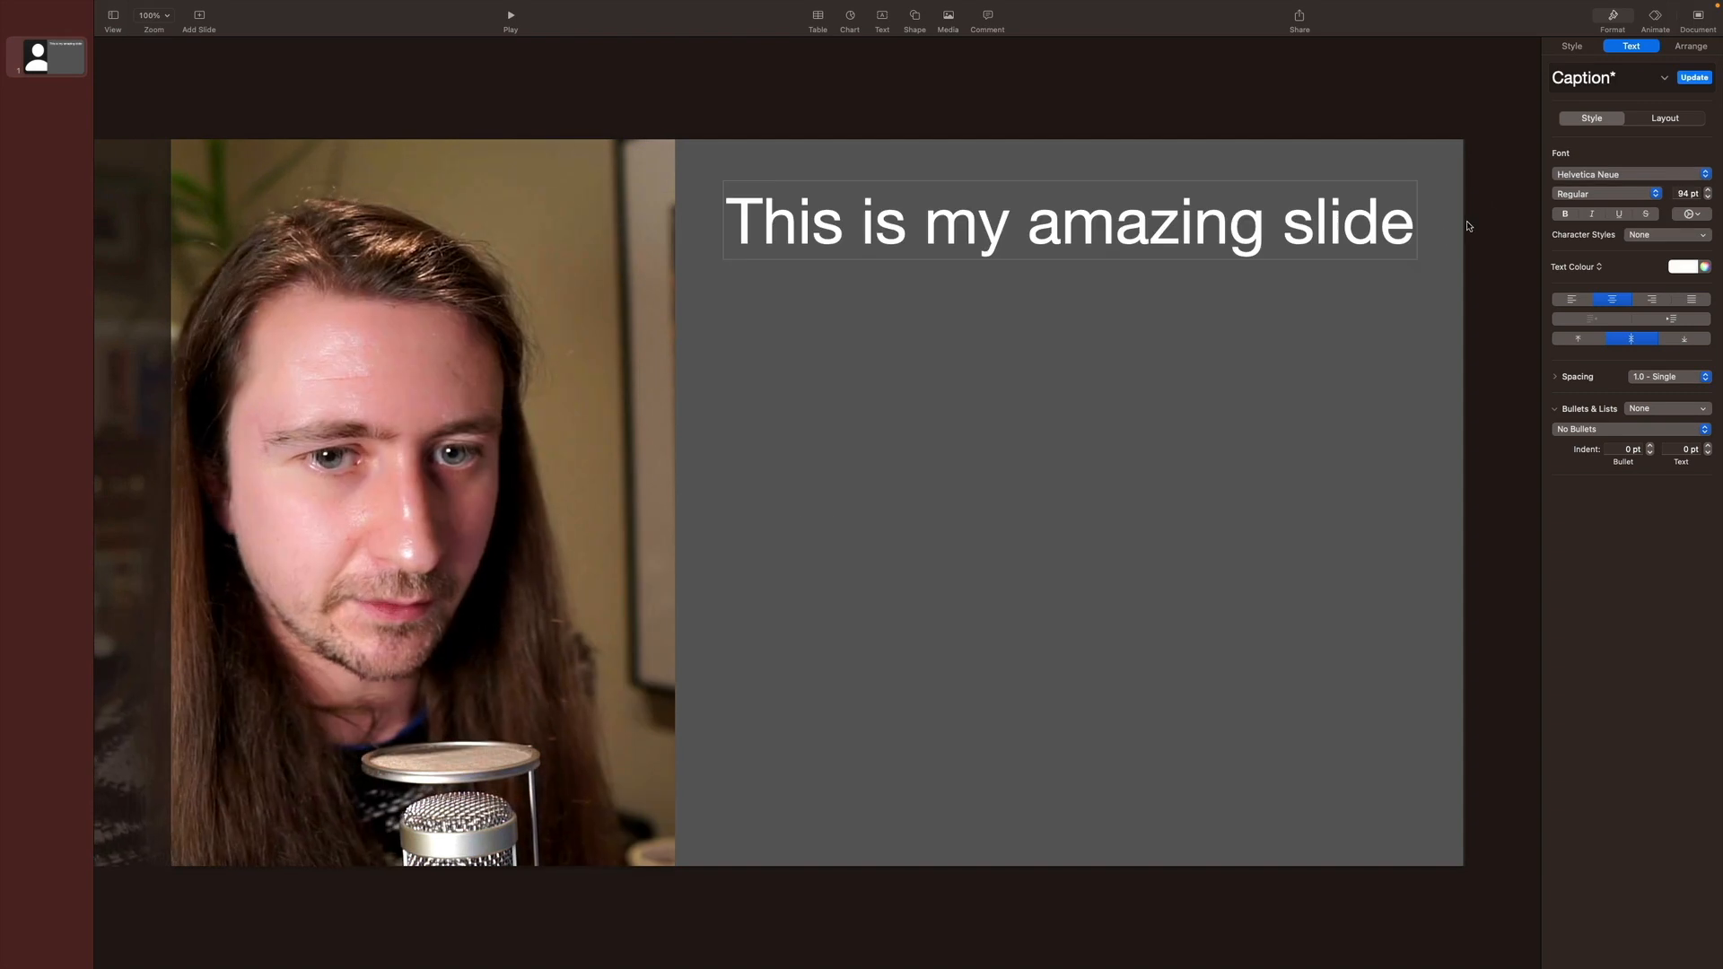
# - Finish the title "This is my amazing slide" on the grey panel and place a copy below it reading “very interesting quote”
pyautogui.press('Escape')
pyautogui.click(1321, 223)
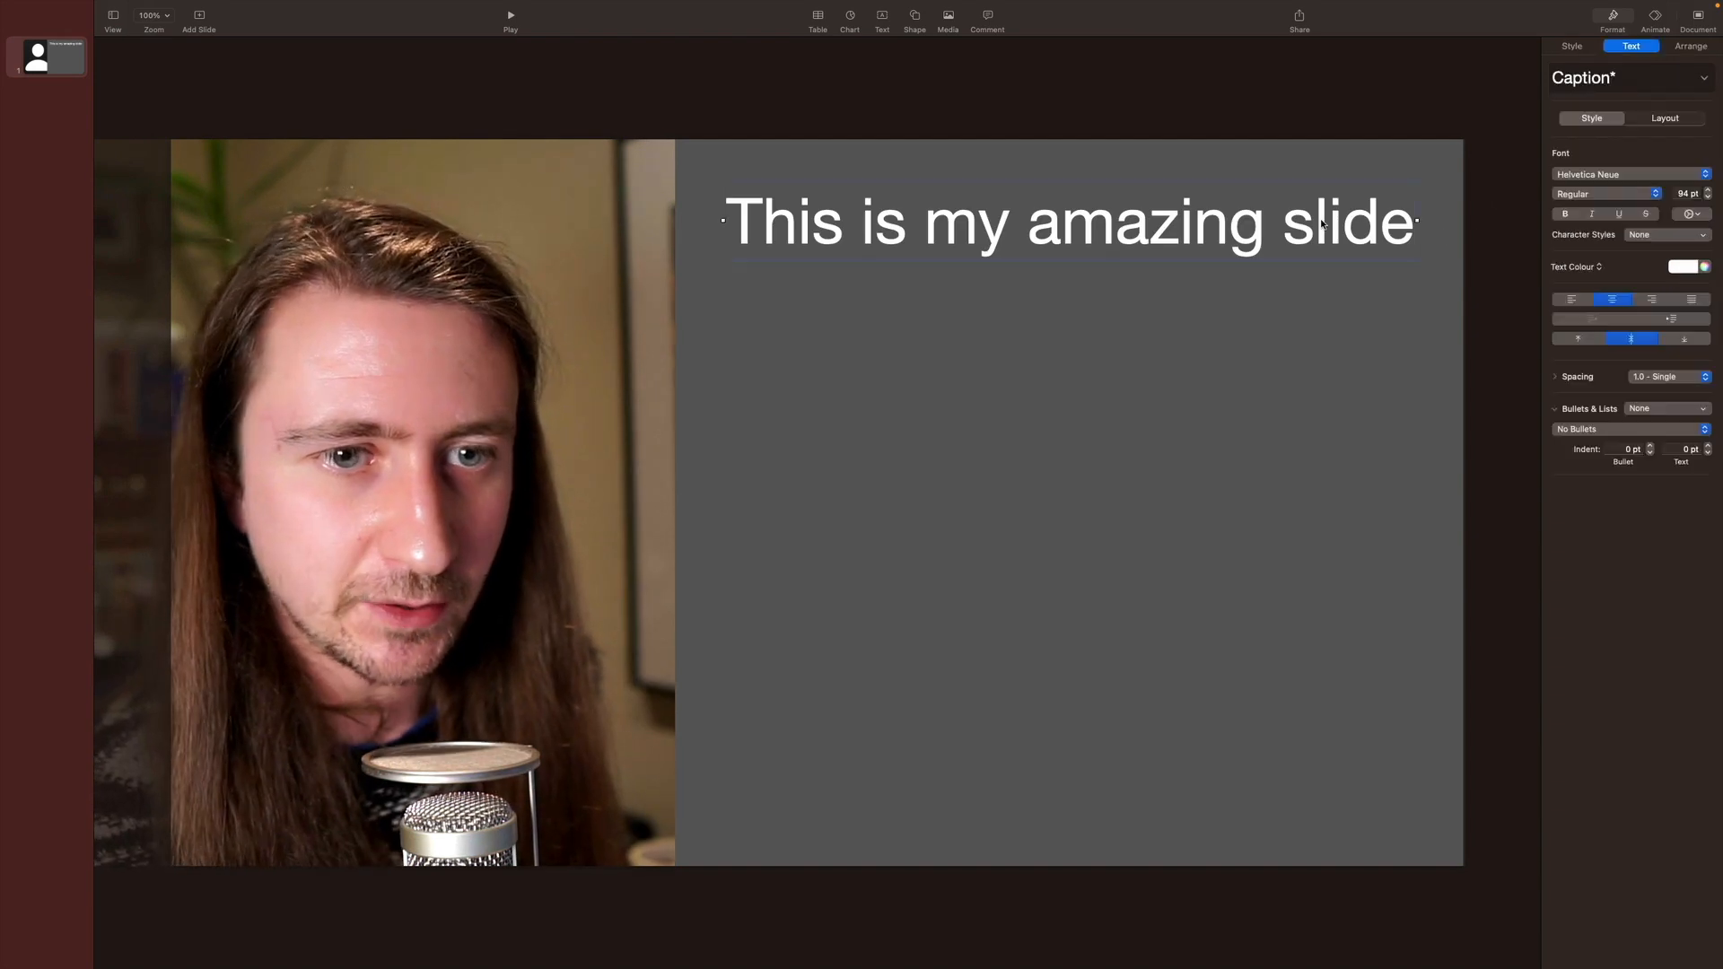
pyautogui.moveTo(1321, 223); pyautogui.dragTo(1316, 353)
pyautogui.write('"ve')
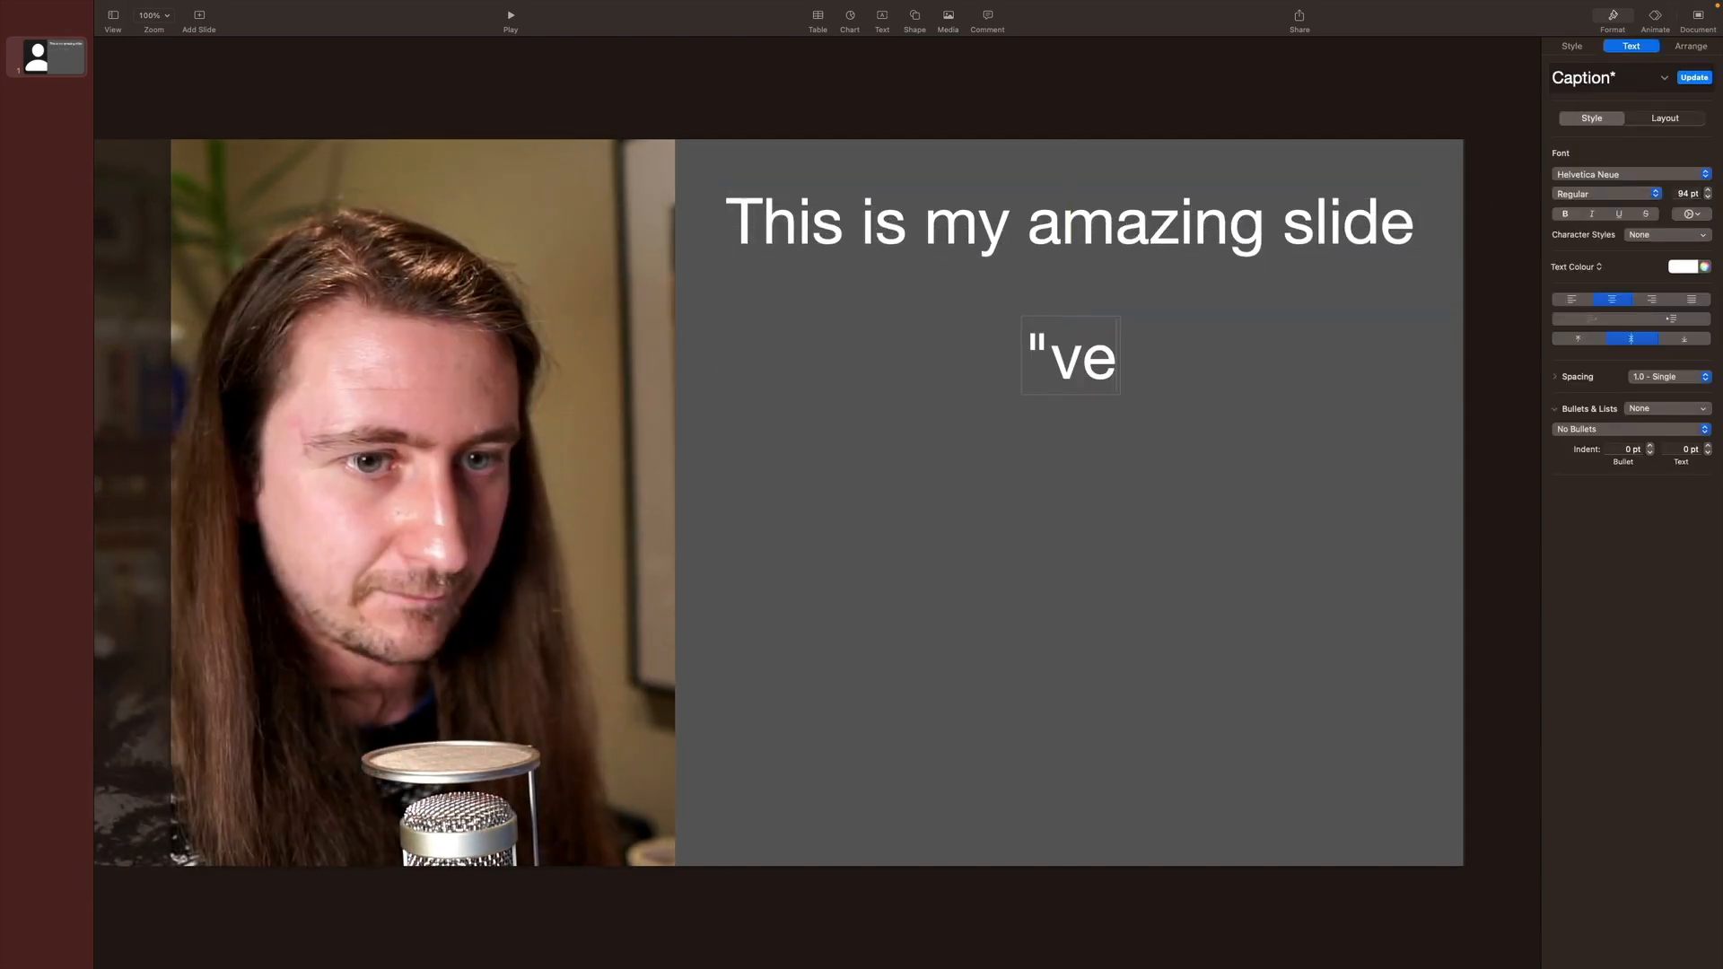
pyautogui.write('ry interesting quote"')
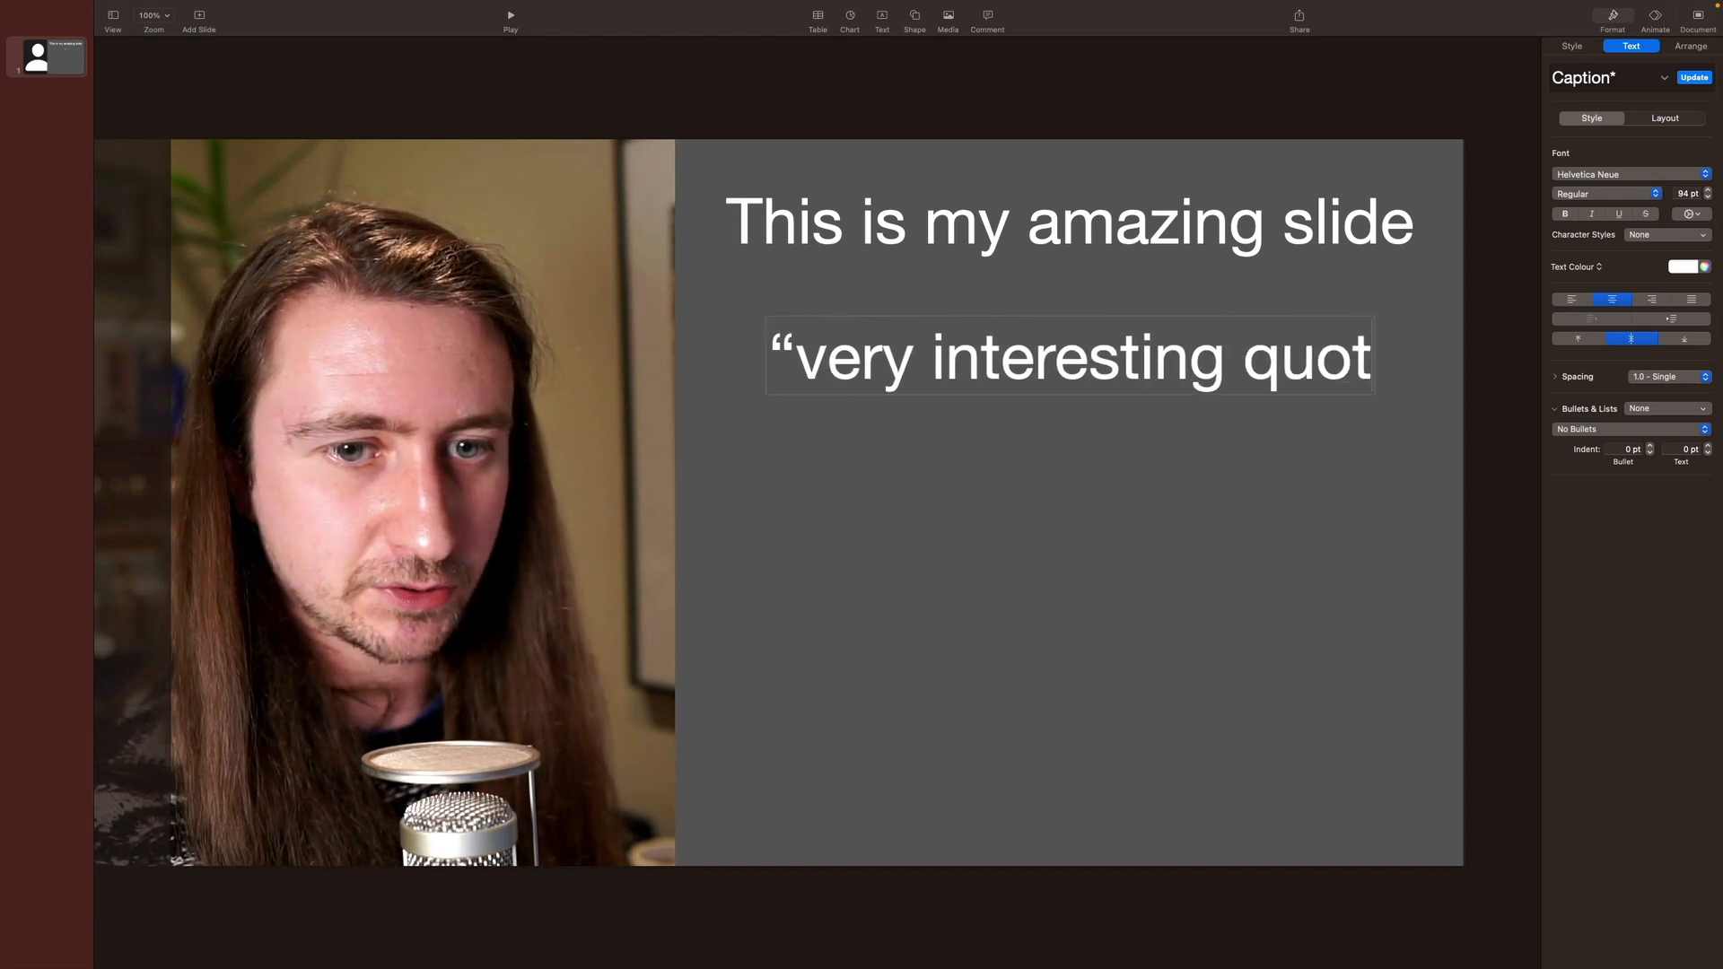